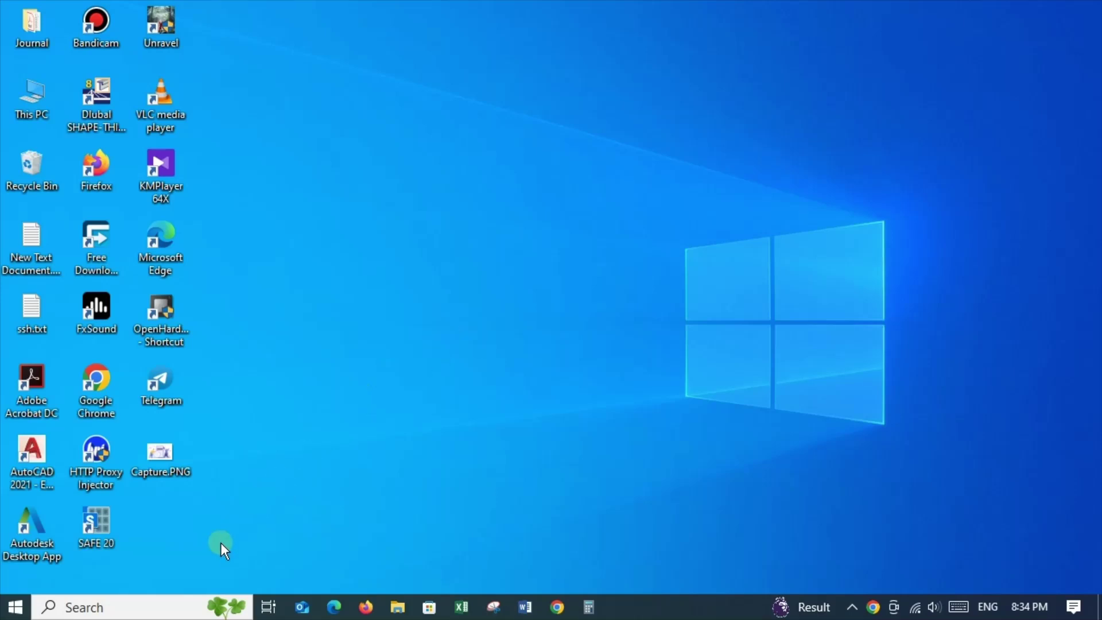
Launch the Services console by searching for 'services'
{"action": "left_click", "coordinate": [110, 608]}
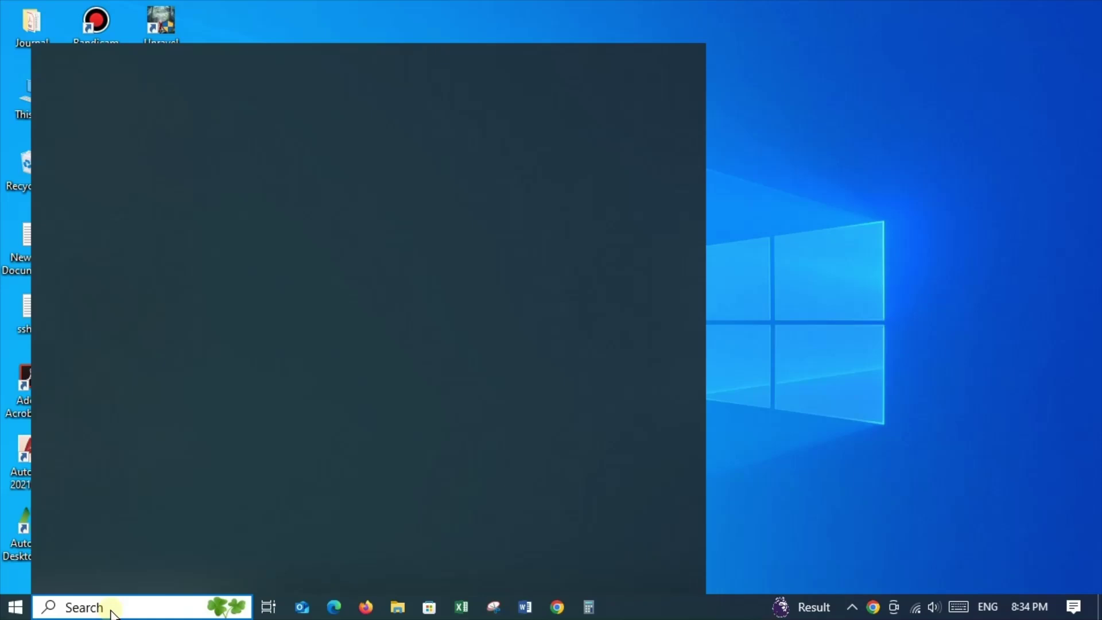
{"action": "type", "text": "servi"}
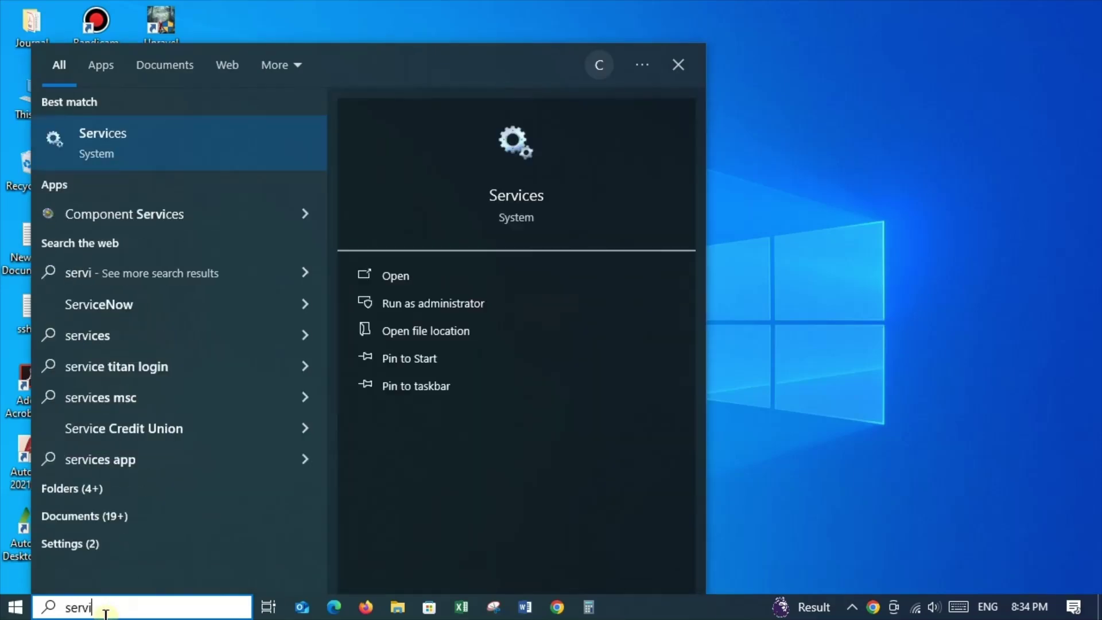
{"action": "type", "text": "ces"}
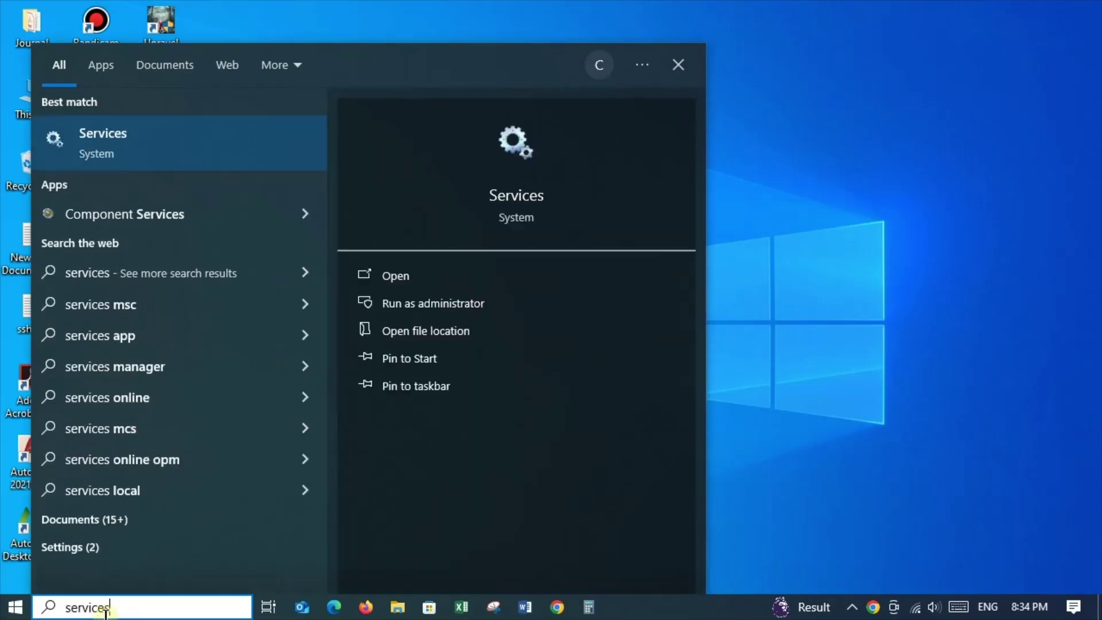
{"action": "key", "text": "Return"}
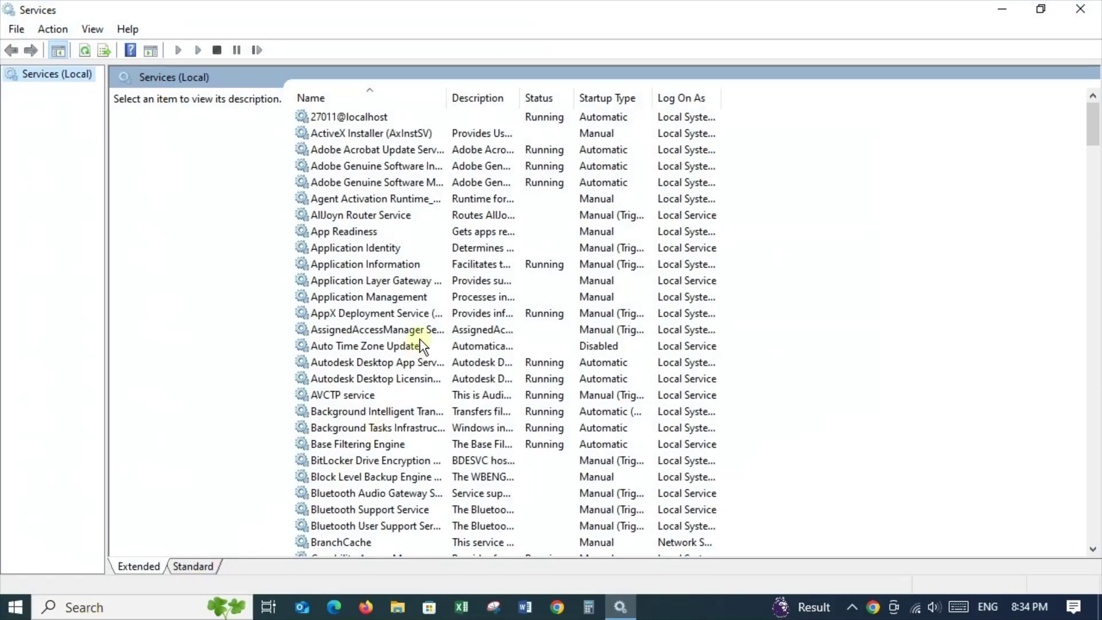
Locate and select the Windows Update service in the services list
{"action": "left_click", "coordinate": [404, 251]}
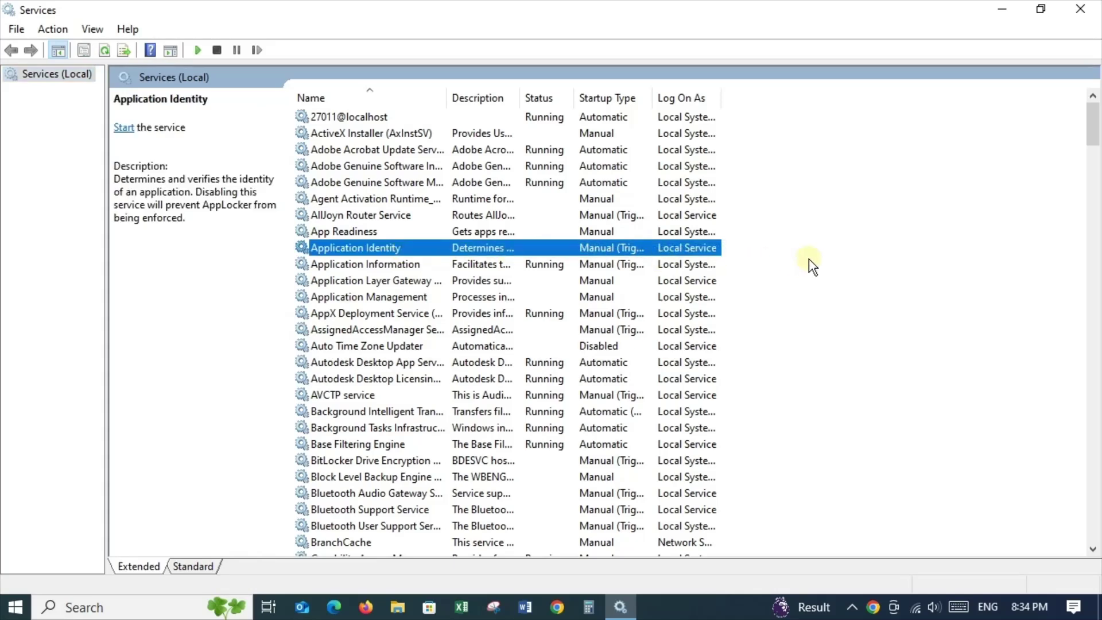
{"action": "key", "text": "w"}
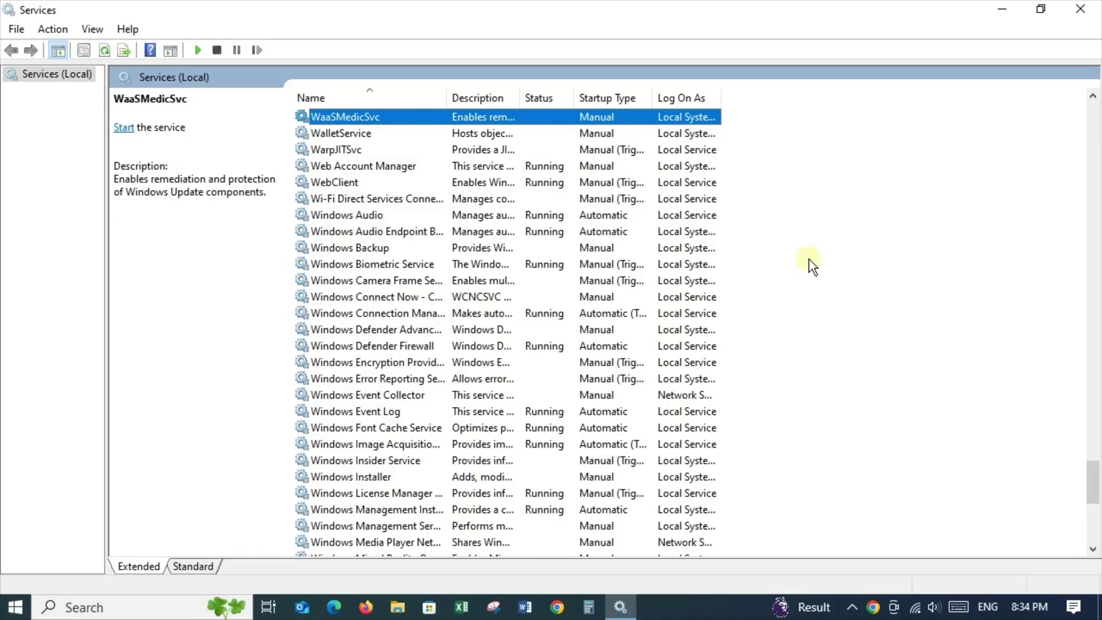
{"action": "scroll", "coordinate": [576, 296], "scroll_direction": "down", "scroll_amount": 4}
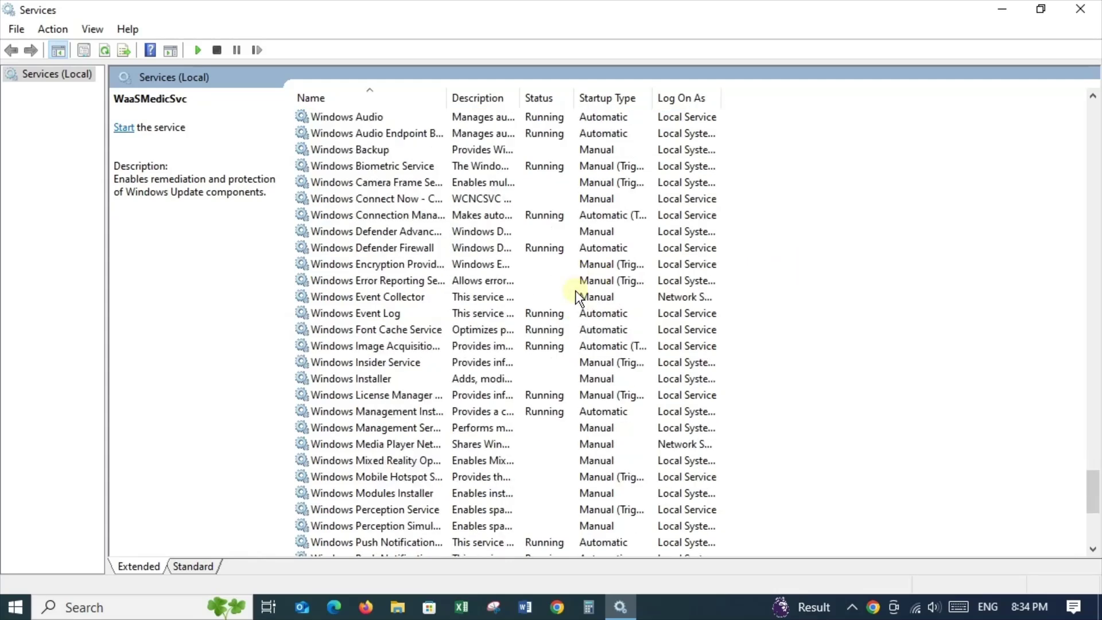
{"action": "scroll", "coordinate": [576, 297], "scroll_direction": "down", "scroll_amount": 3}
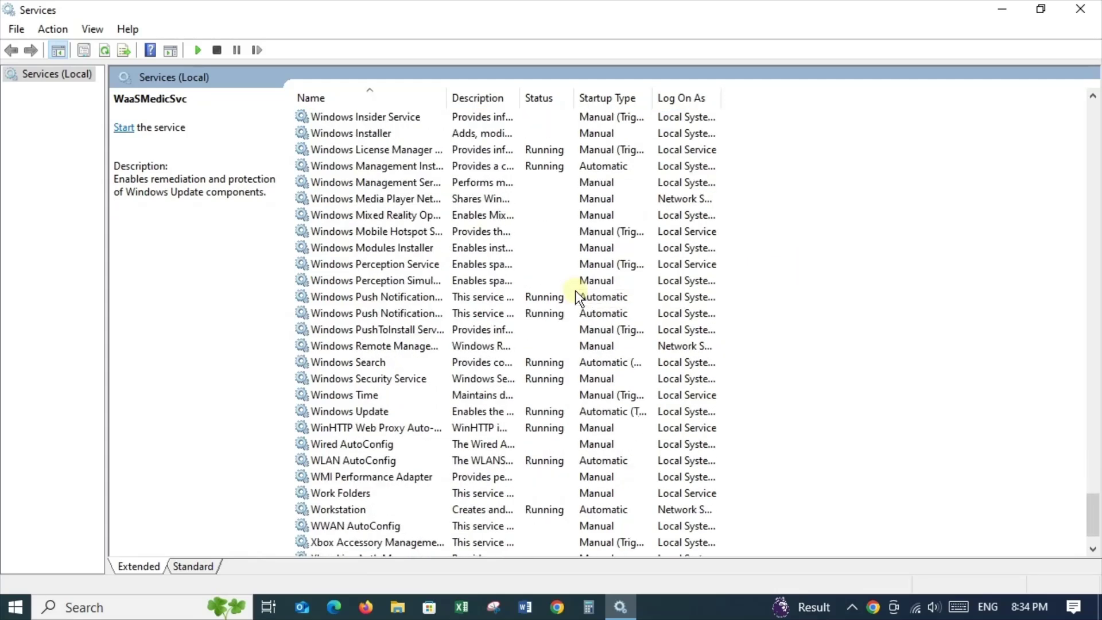
{"action": "left_click", "coordinate": [329, 411]}
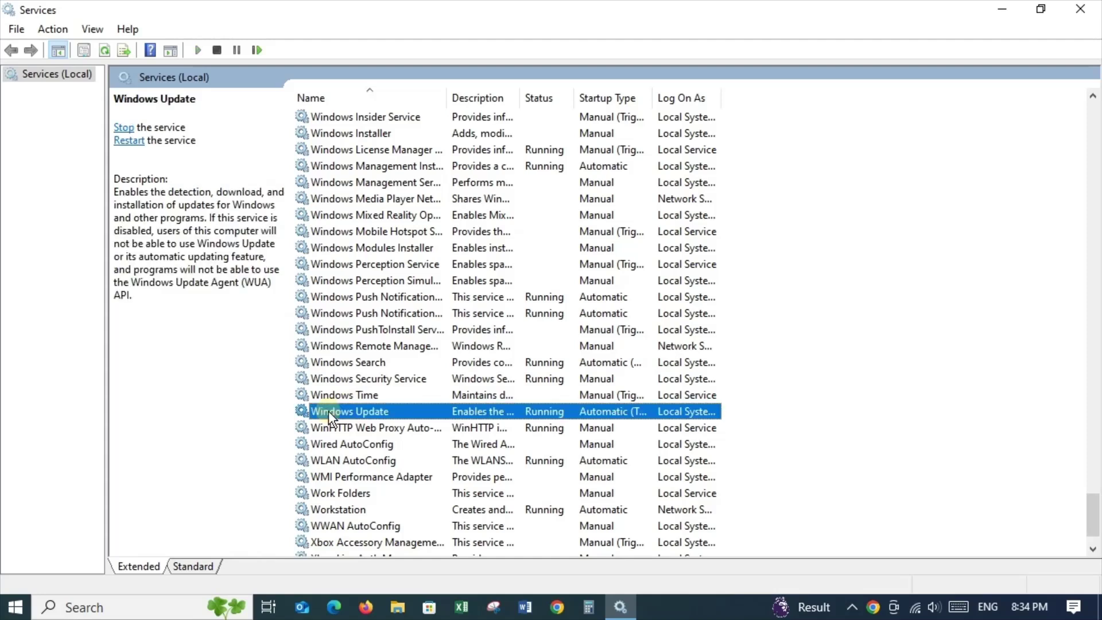
In Windows Update's properties, set startup type to Disabled and stop the service
{"action": "right_click", "coordinate": [328, 411]}
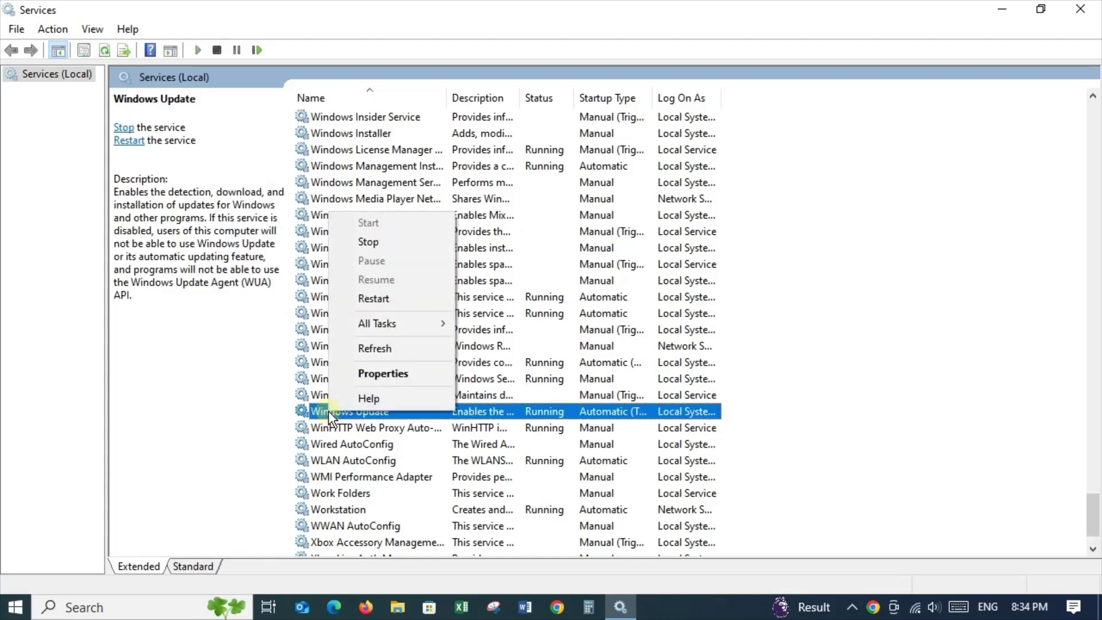
{"action": "left_click", "coordinate": [350, 376]}
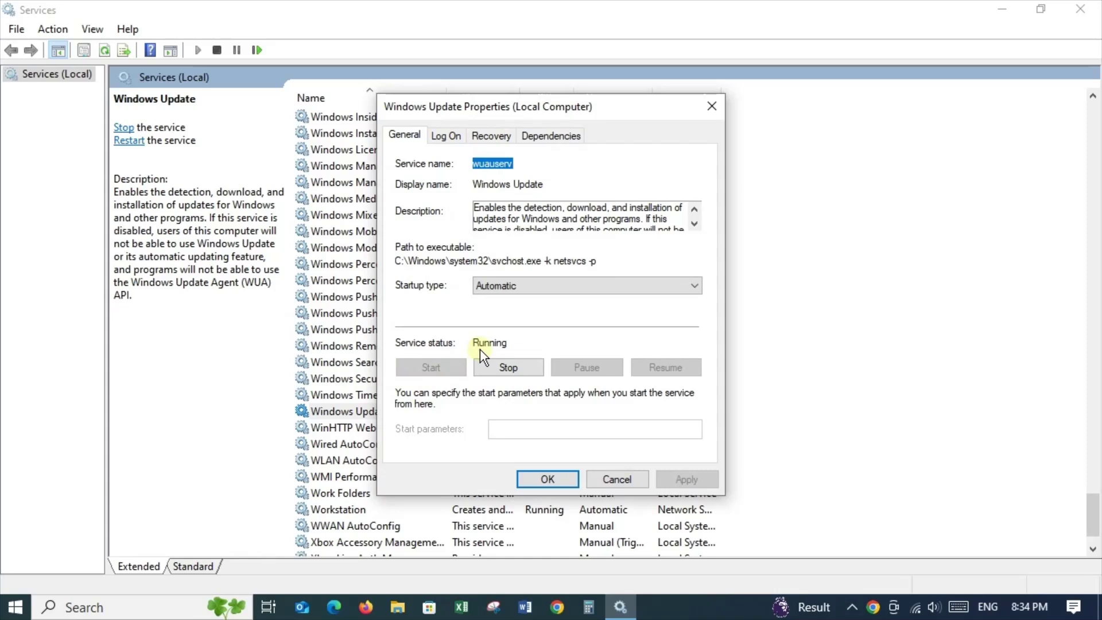
{"action": "left_click", "coordinate": [518, 293]}
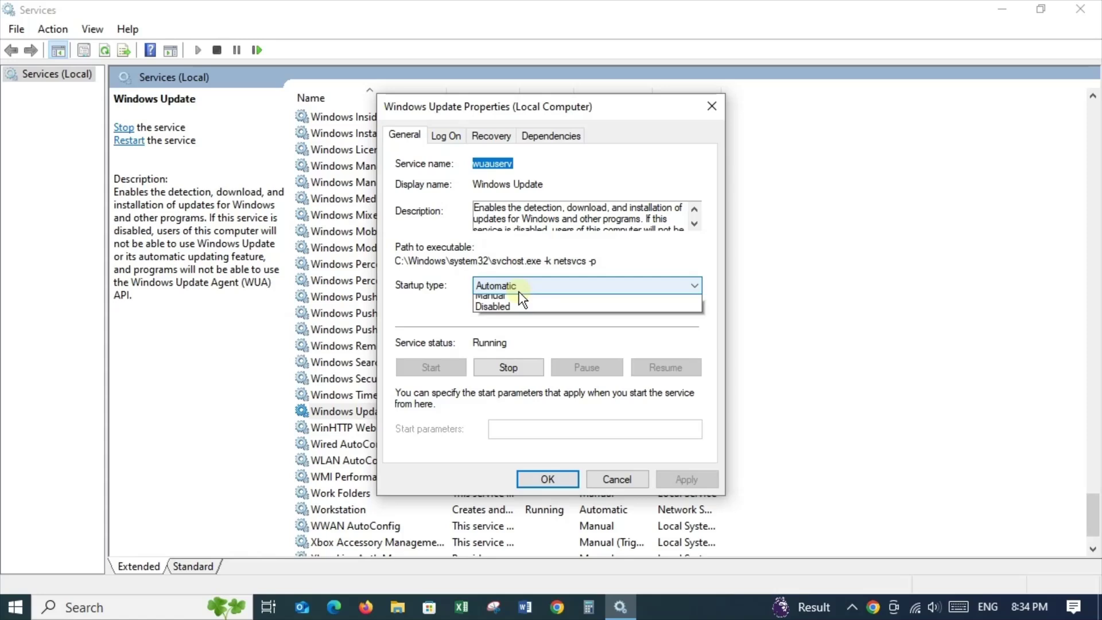
{"action": "left_click", "coordinate": [498, 333]}
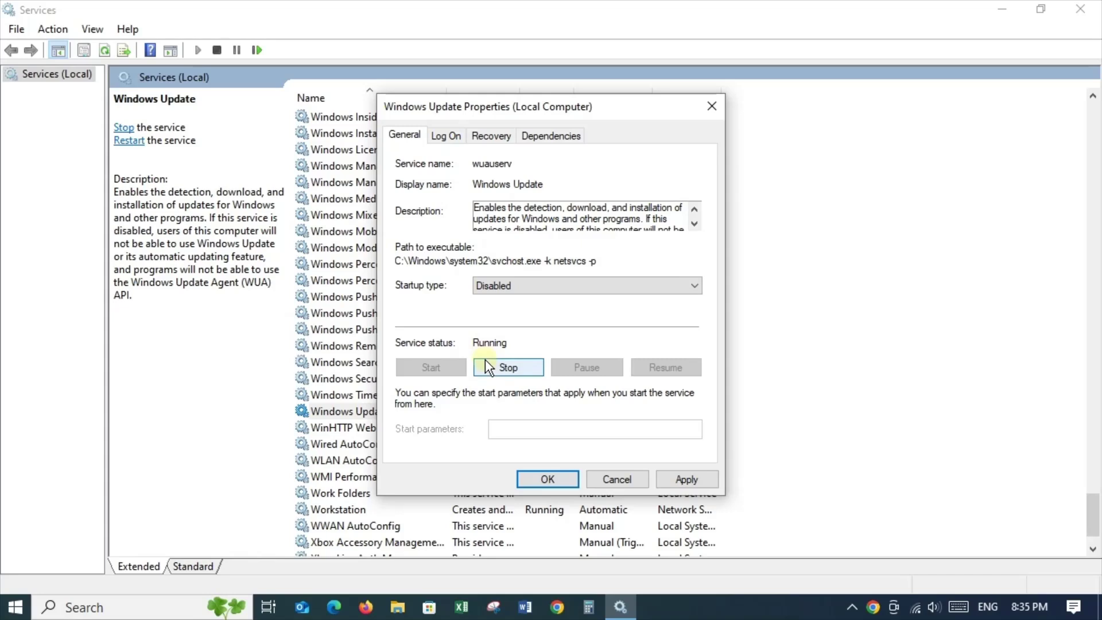
{"action": "left_click", "coordinate": [486, 362]}
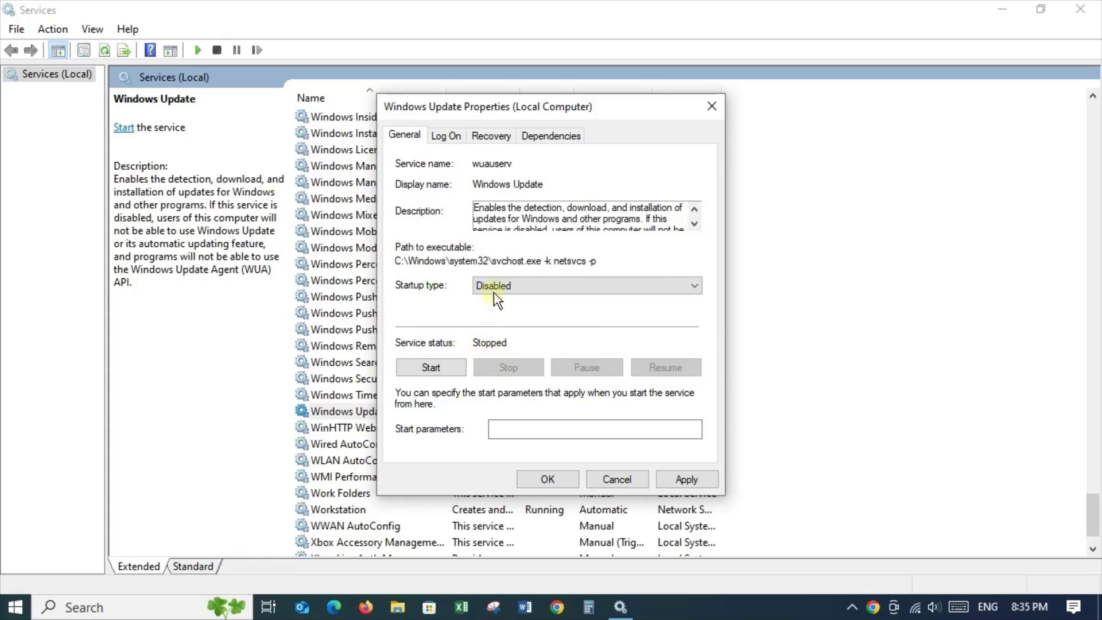
Set Windows Update recovery to Take No Action on first failure with fail count reset after 0 days
{"action": "left_click", "coordinate": [510, 137]}
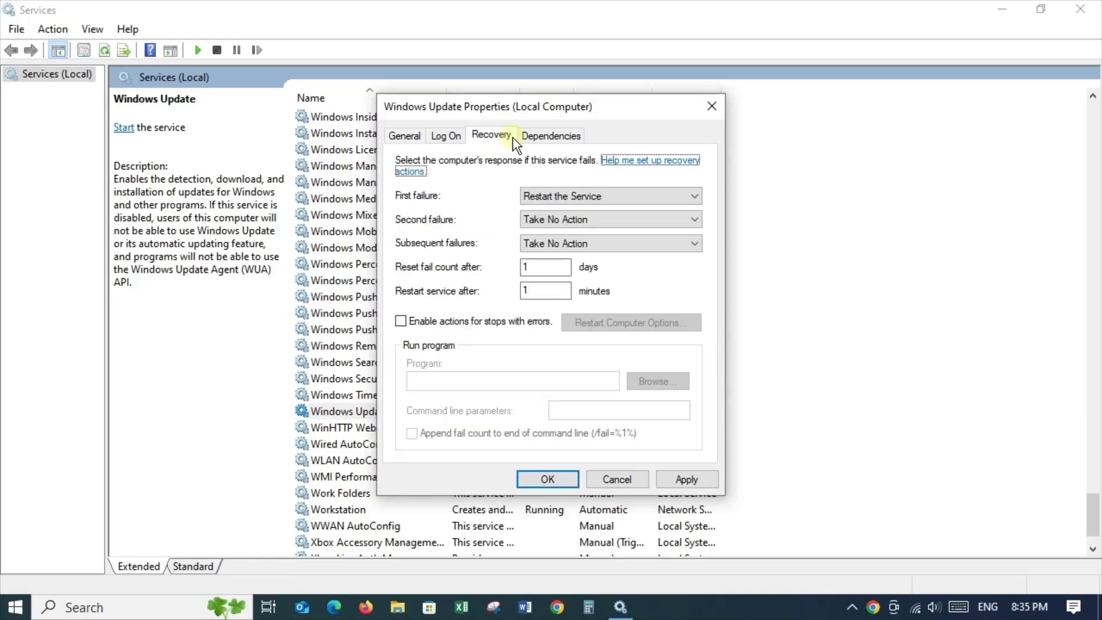
{"action": "left_click", "coordinate": [529, 192]}
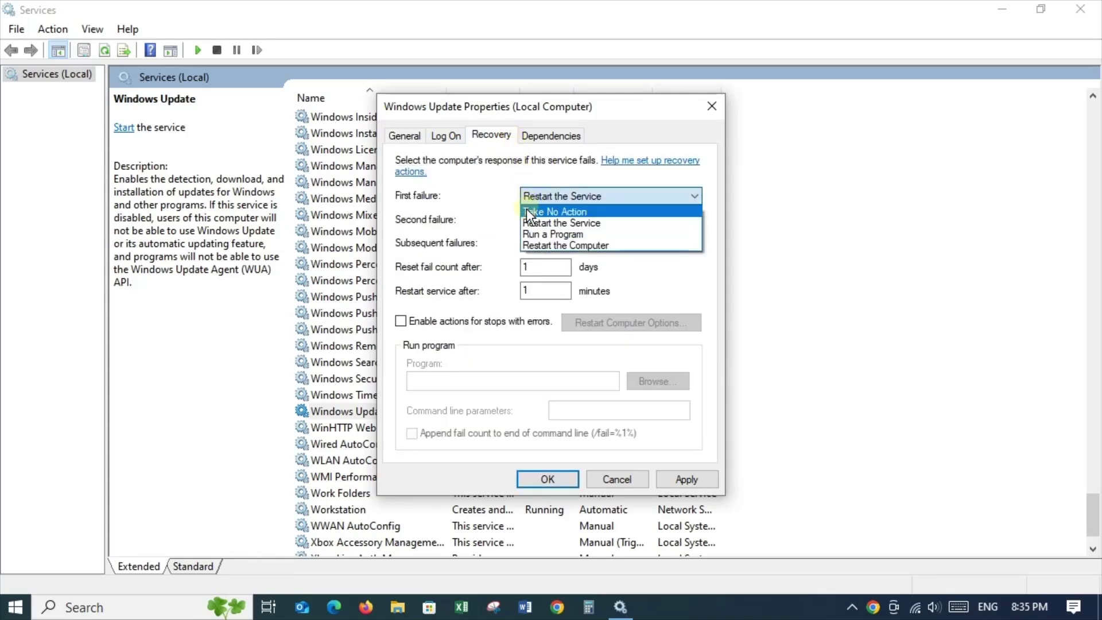
{"action": "left_click", "coordinate": [526, 210]}
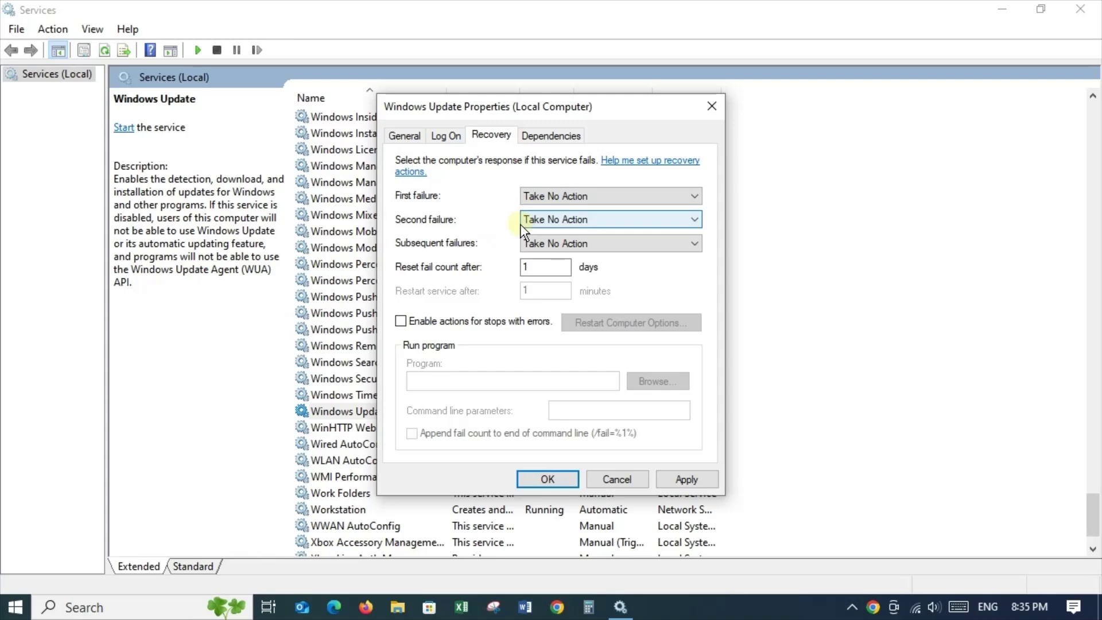
{"action": "double_click", "coordinate": [524, 265]}
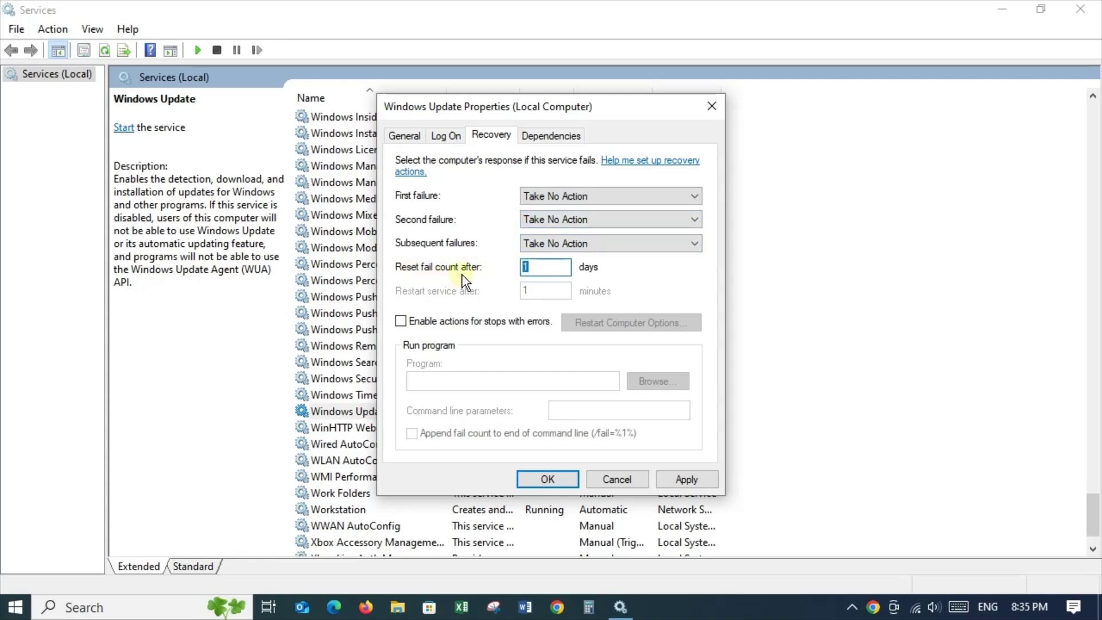
{"action": "type", "text": "0"}
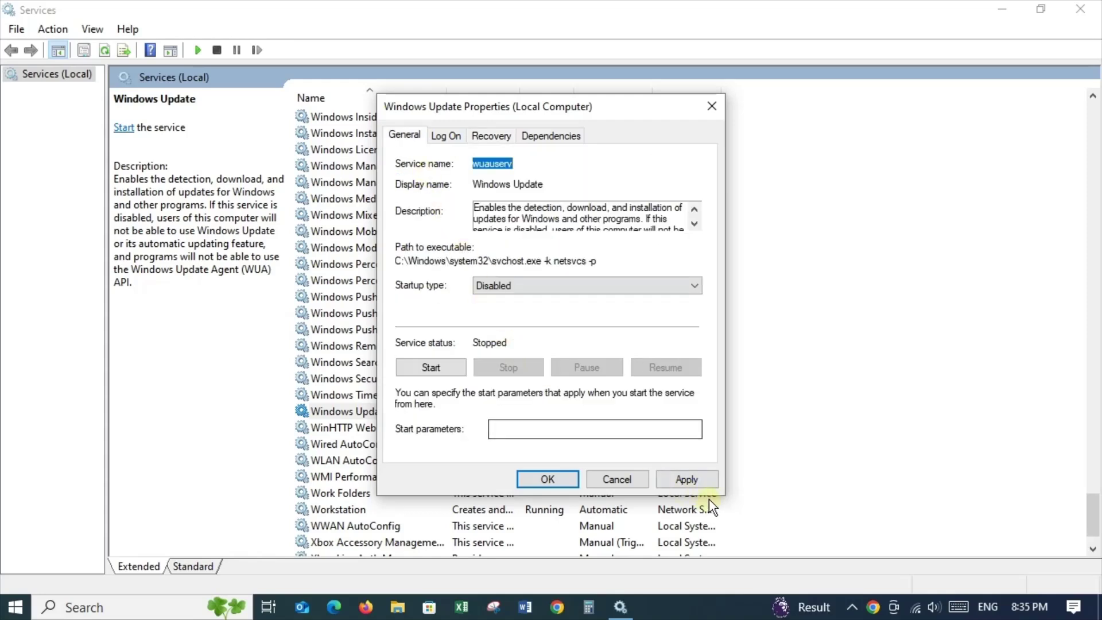
{"action": "left_click", "coordinate": [696, 477]}
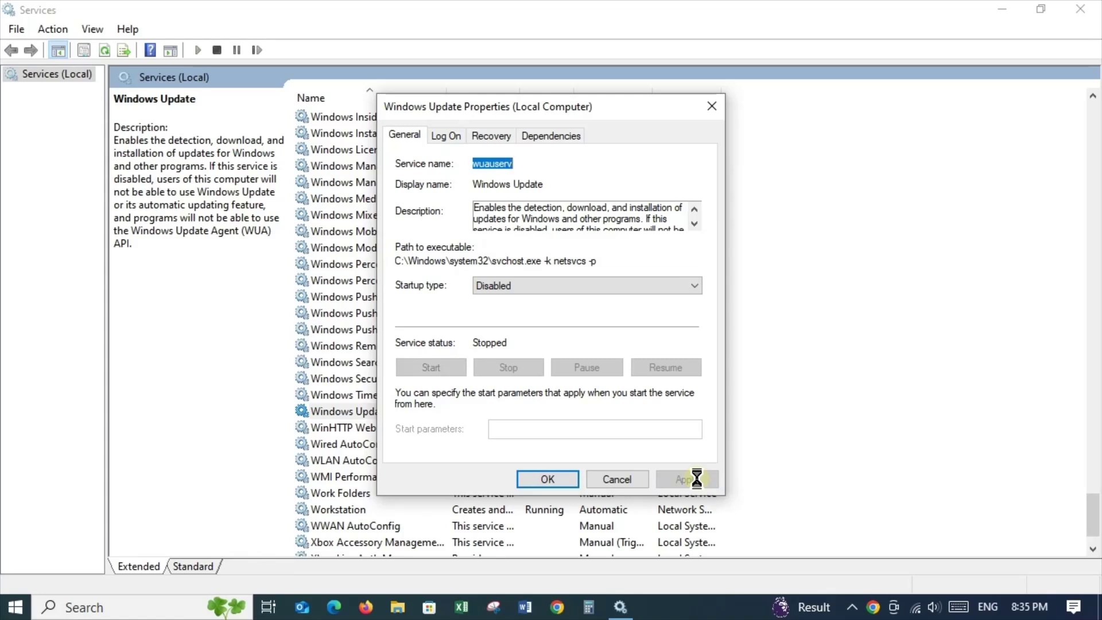
{"action": "left_click", "coordinate": [537, 475]}
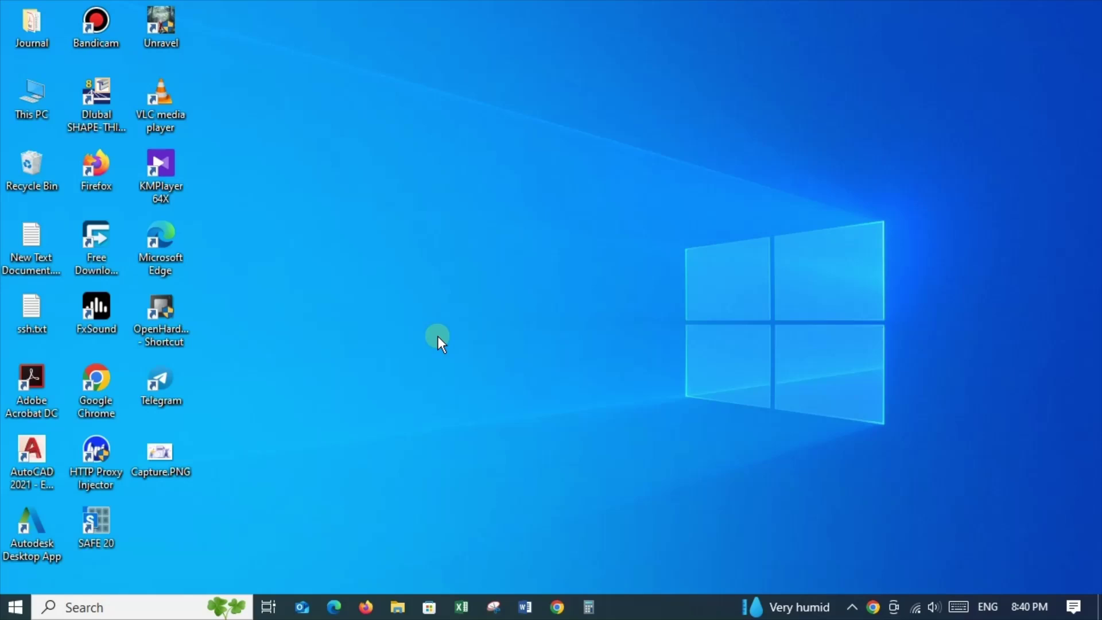
Open Edit group policy via a gpedit search, move the window up and widen its tree pane
{"action": "left_click", "coordinate": [119, 611]}
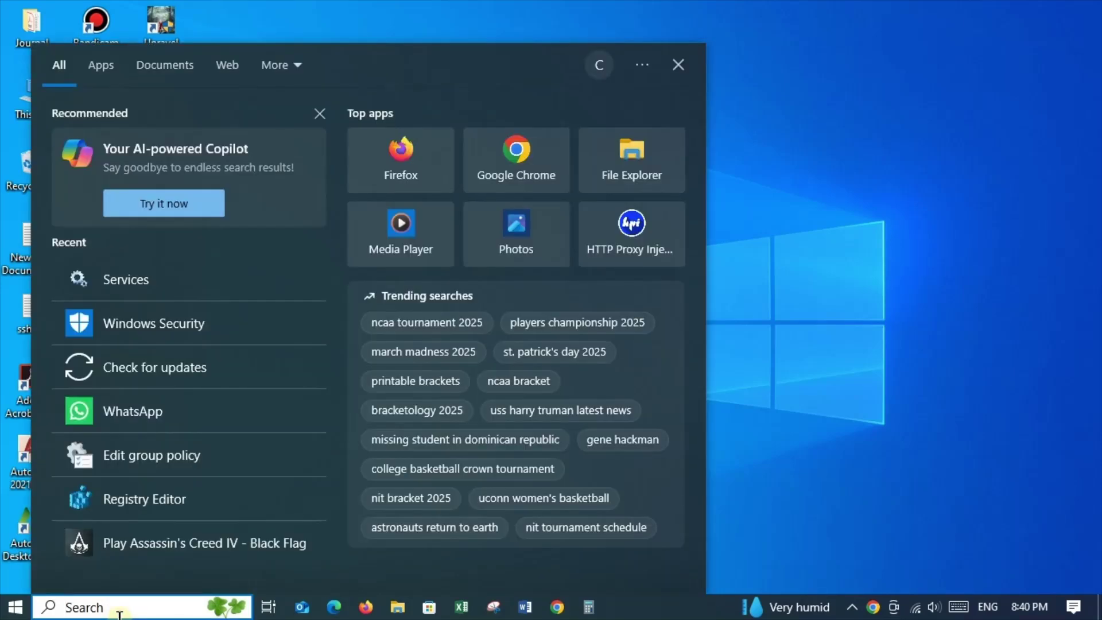
{"action": "type", "text": "gpedit"}
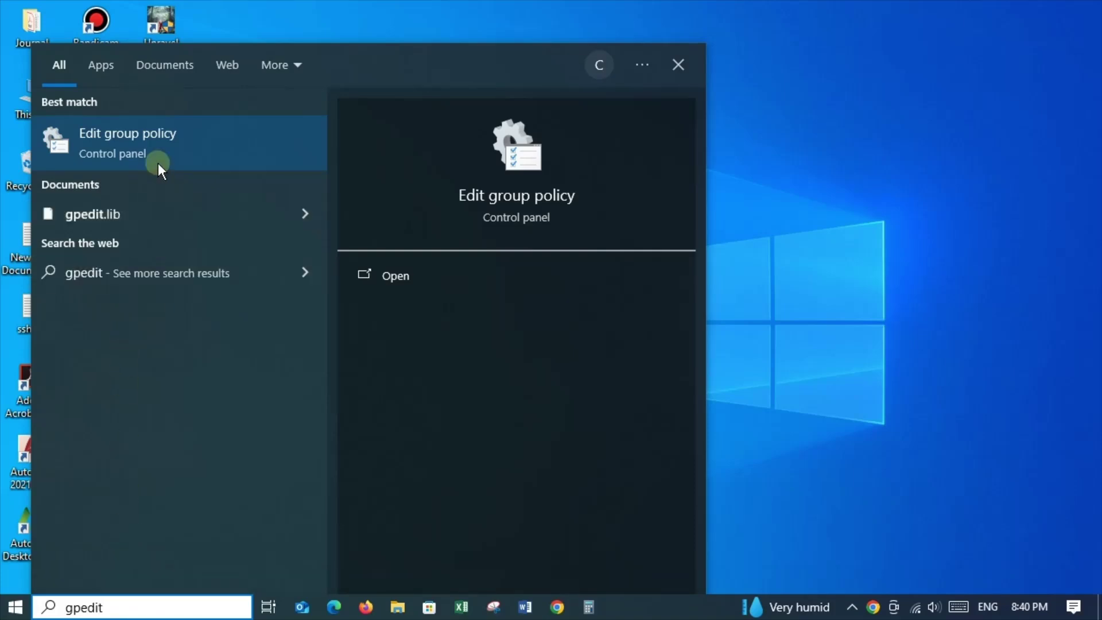
{"action": "left_click", "coordinate": [159, 139]}
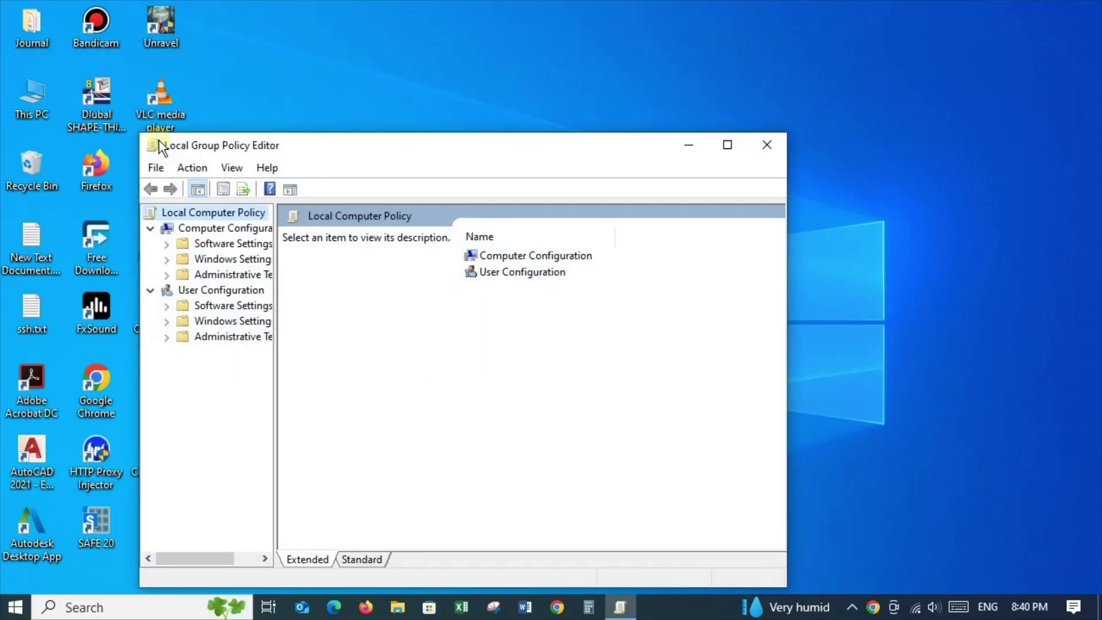
{"action": "left_click_drag", "start_coordinate": [232, 148], "coordinate": [364, 35]}
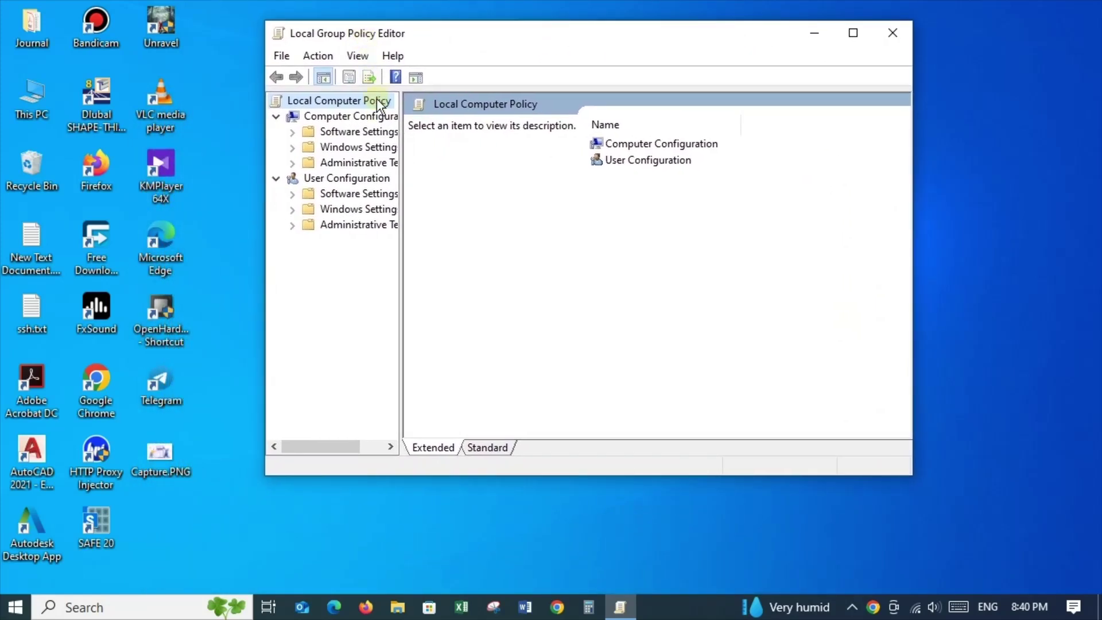
{"action": "left_click_drag", "start_coordinate": [401, 145], "coordinate": [477, 147]}
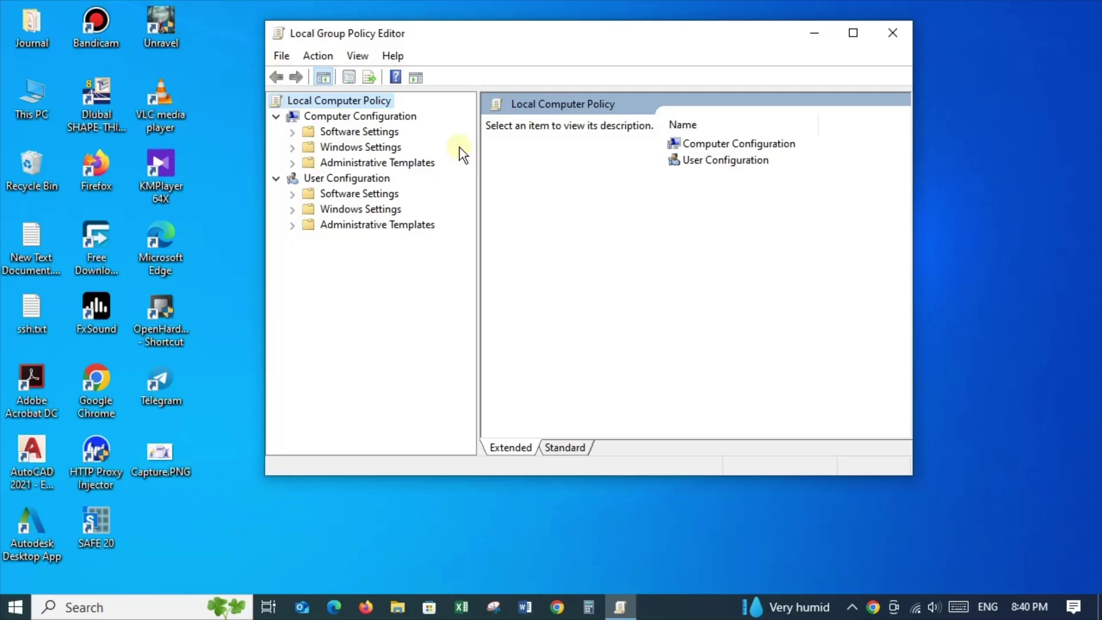
Browse to Administrative Templates > Windows Components > Windows Update and select Configure Automatic Updates
{"action": "left_click", "coordinate": [292, 163]}
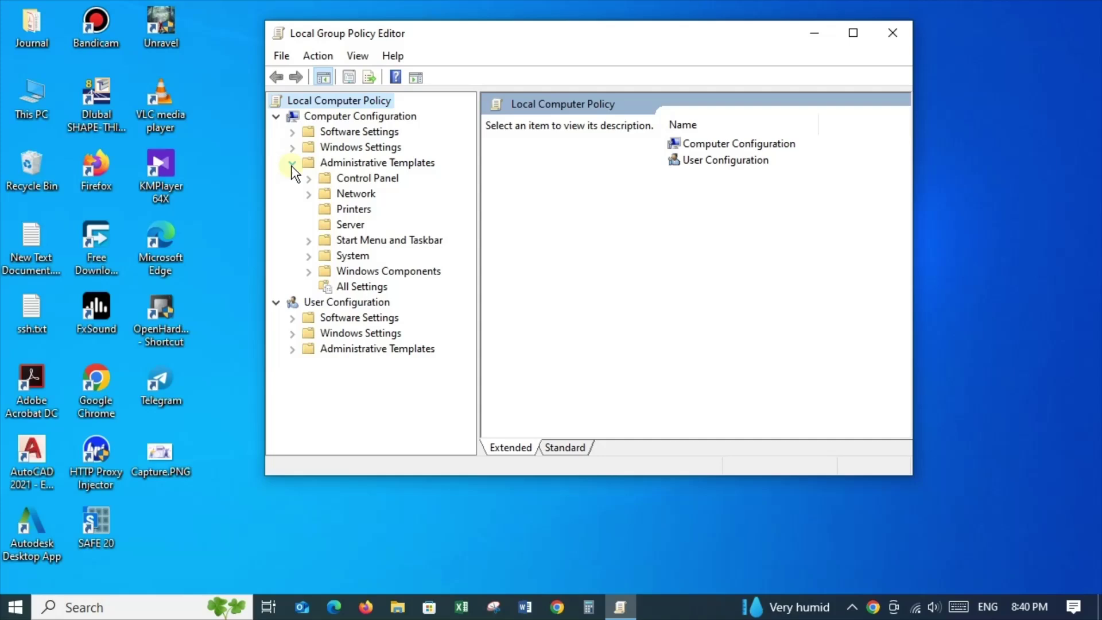
{"action": "left_click", "coordinate": [308, 271]}
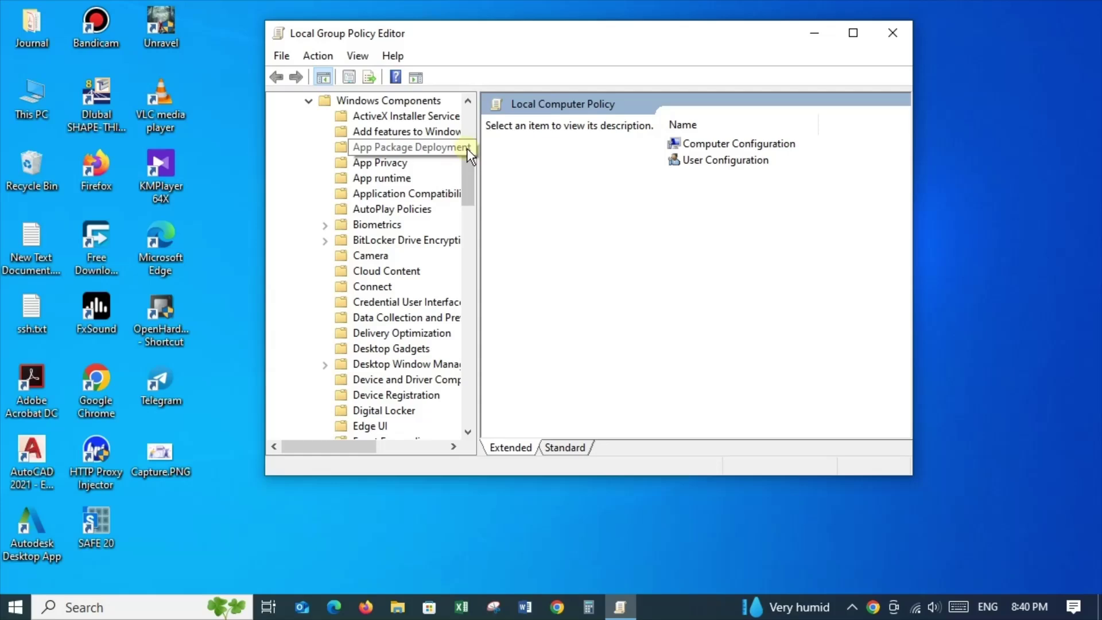
{"action": "left_click_drag", "start_coordinate": [468, 168], "coordinate": [457, 380]}
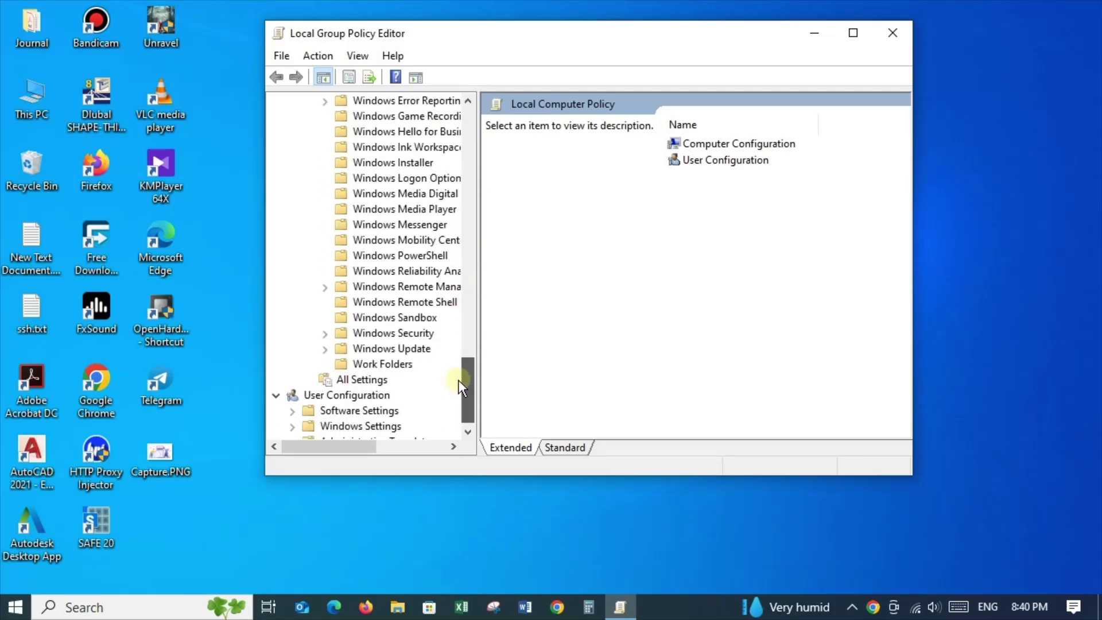
{"action": "left_click", "coordinate": [325, 349]}
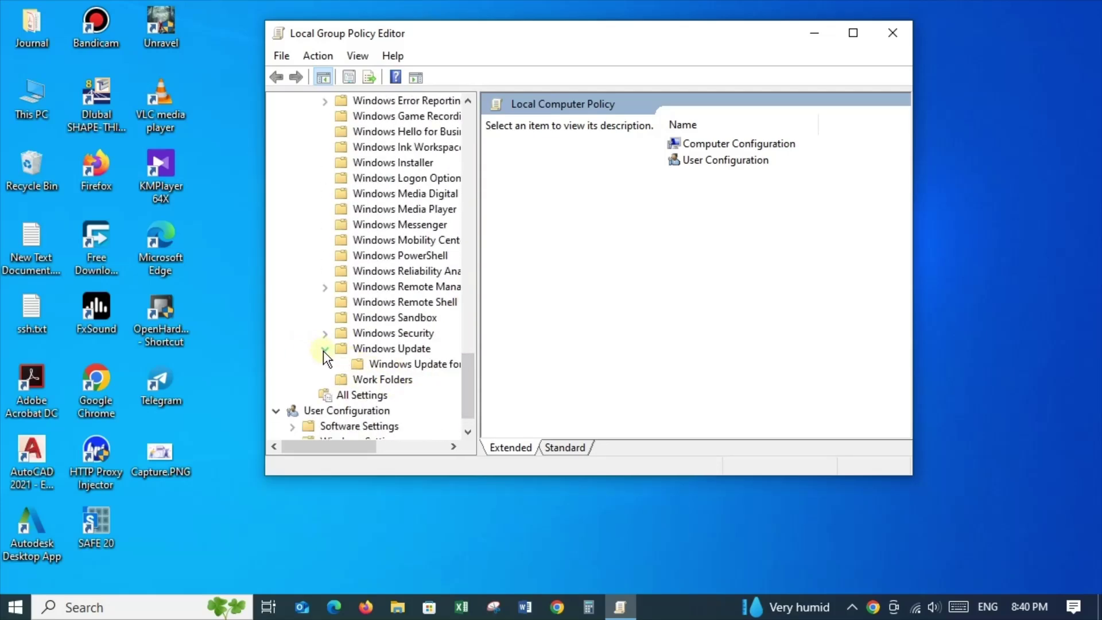
{"action": "left_click", "coordinate": [386, 349]}
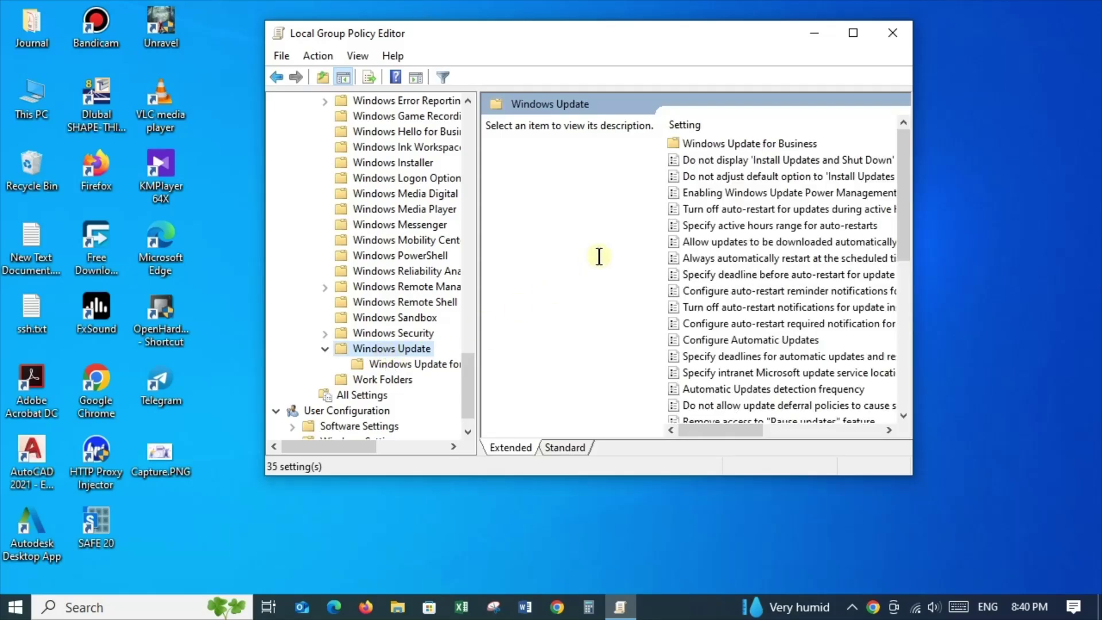
{"action": "left_click", "coordinate": [852, 34]}
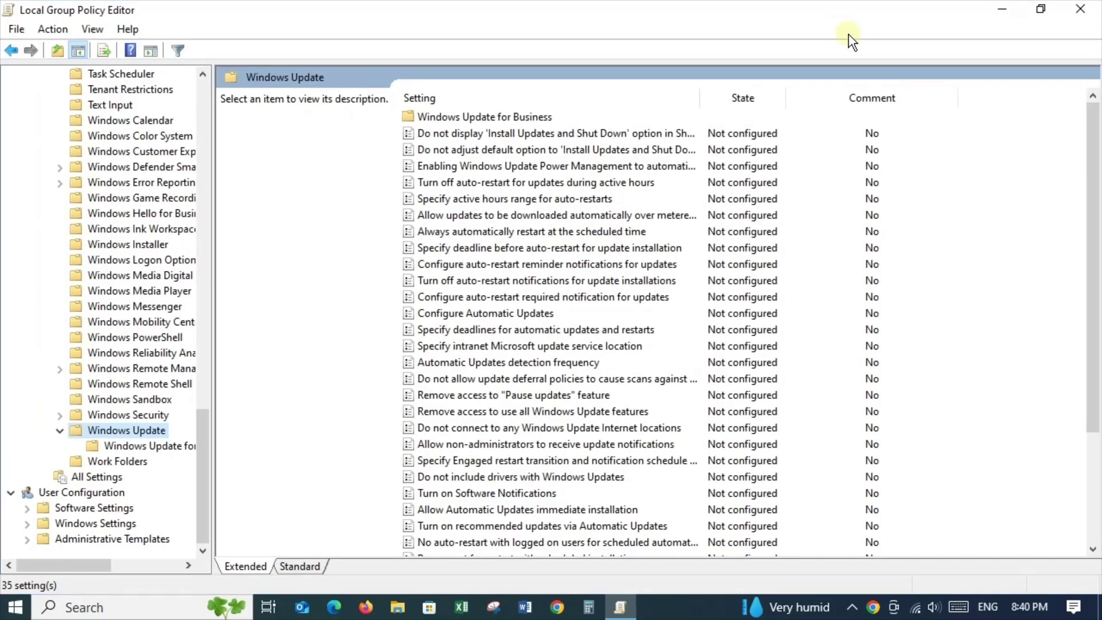
{"action": "left_click", "coordinate": [481, 314]}
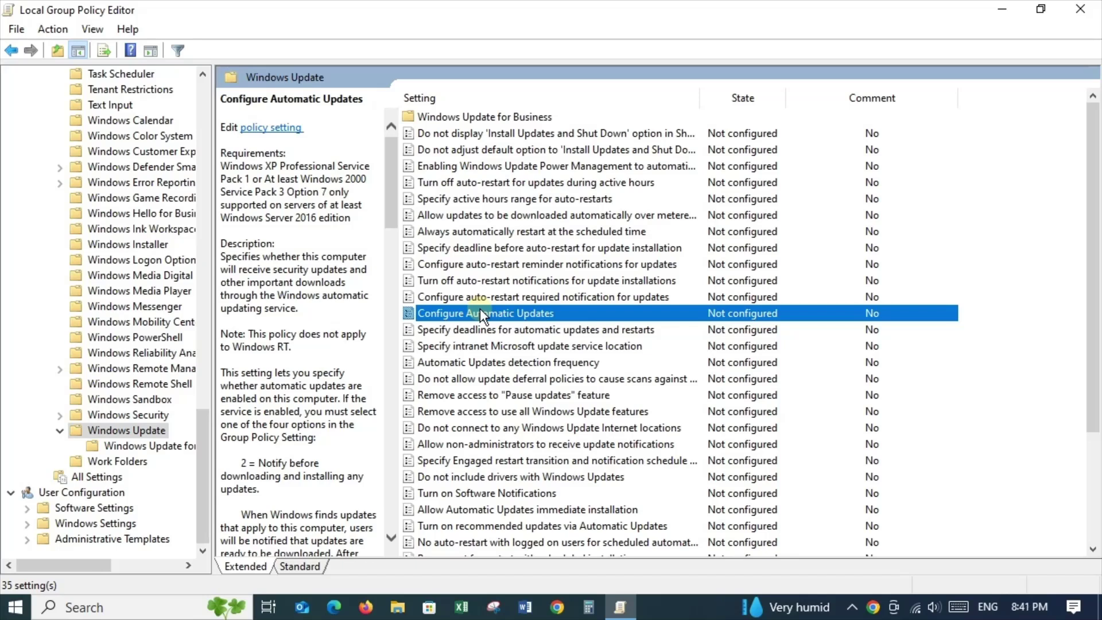
Edit the Configure Automatic Updates policy, set it to Disabled, and apply it
{"action": "right_click", "coordinate": [479, 314]}
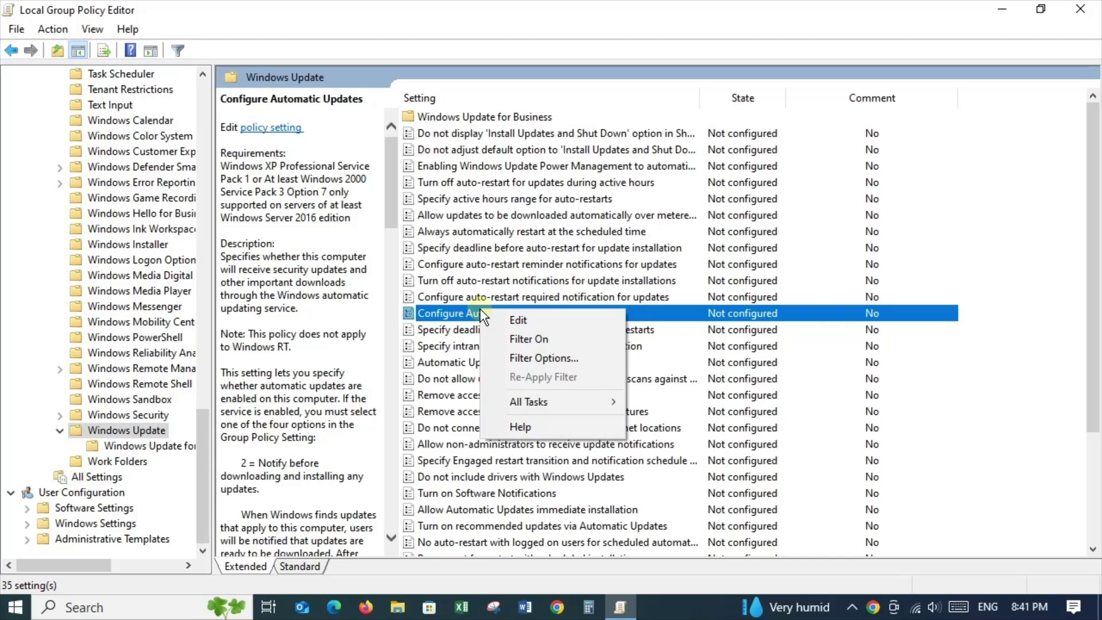
{"action": "left_click", "coordinate": [490, 317]}
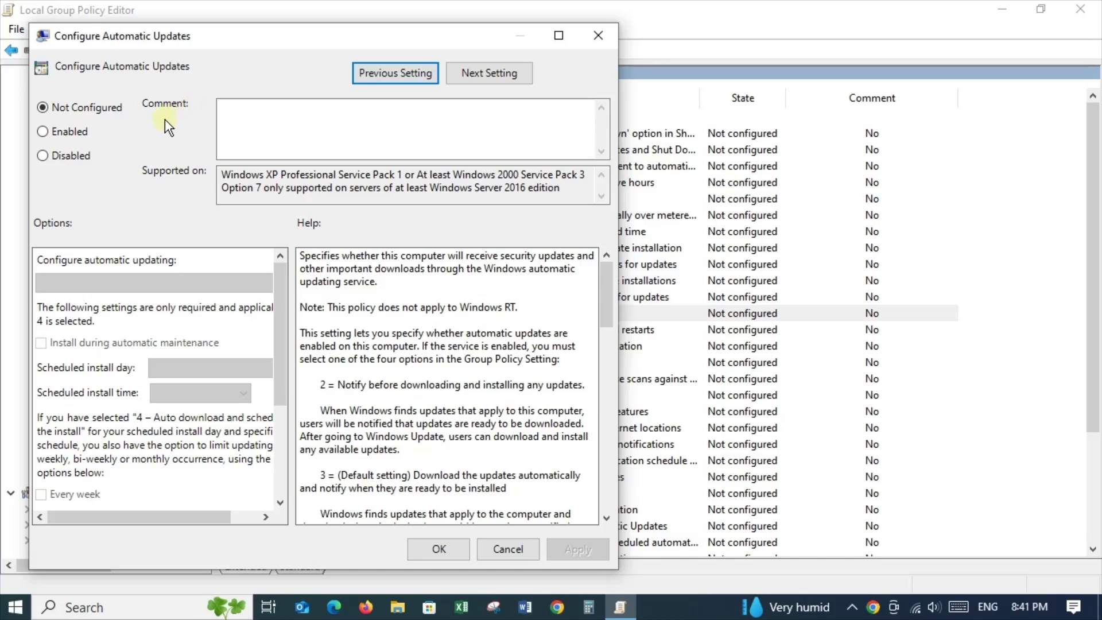
{"action": "left_click", "coordinate": [75, 155]}
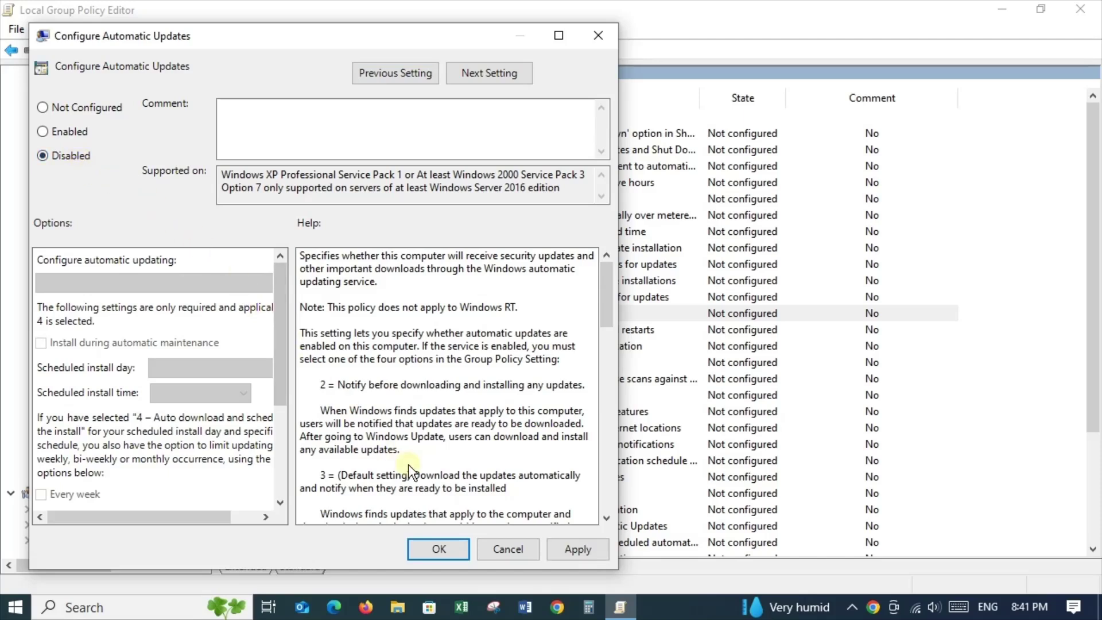
{"action": "left_click", "coordinate": [551, 554]}
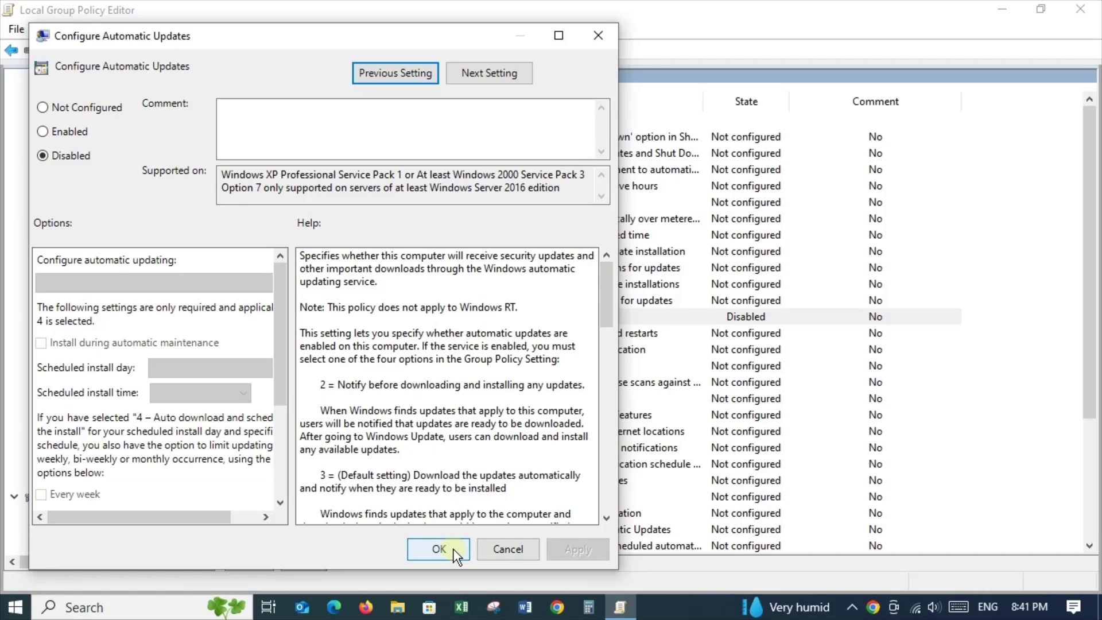
{"action": "left_click", "coordinate": [453, 549]}
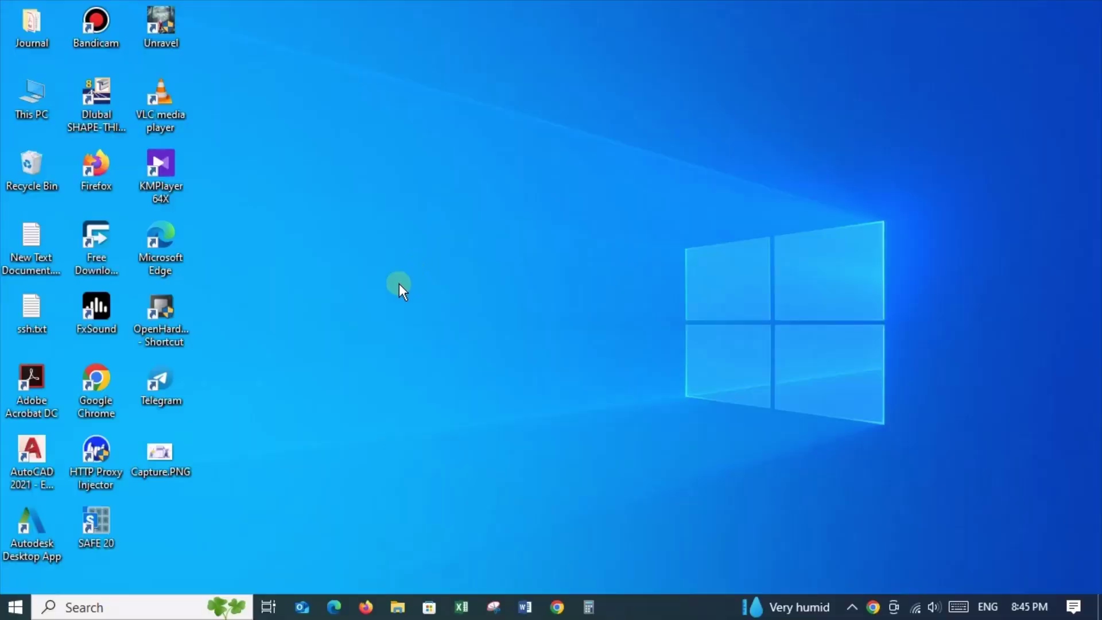
{"action": "left_click", "coordinate": [129, 608]}
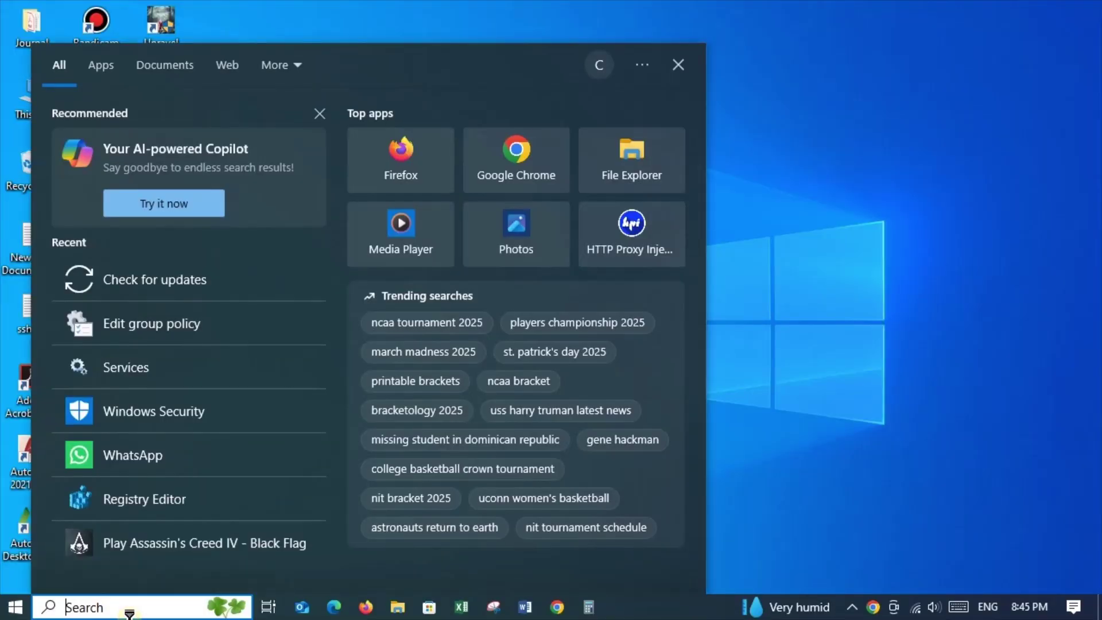
{"action": "type", "text": "up"}
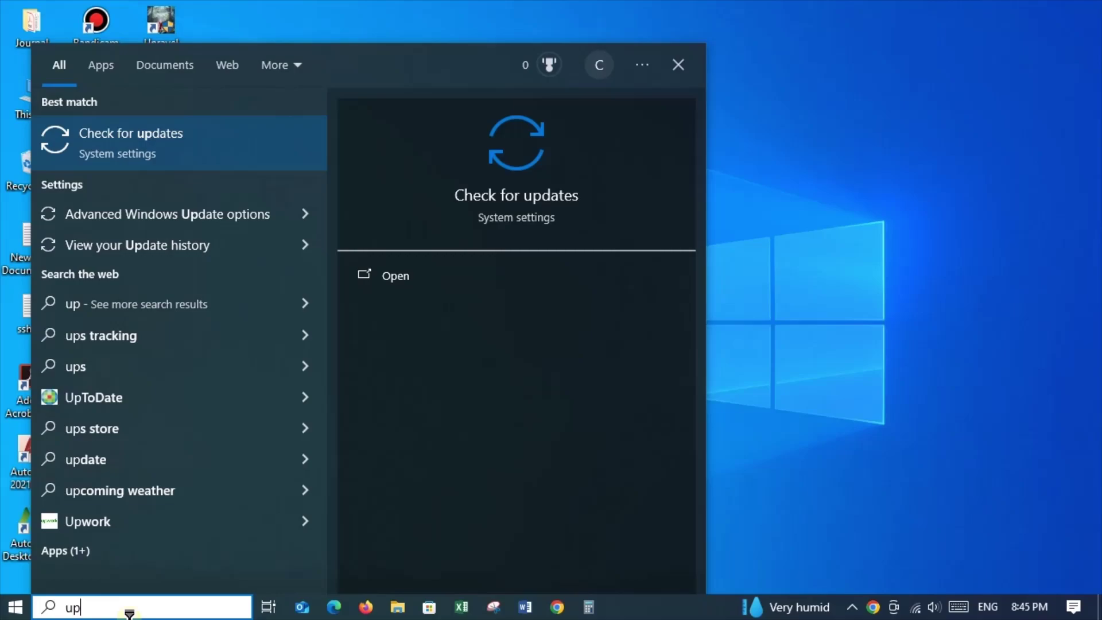
{"action": "key", "text": "Return"}
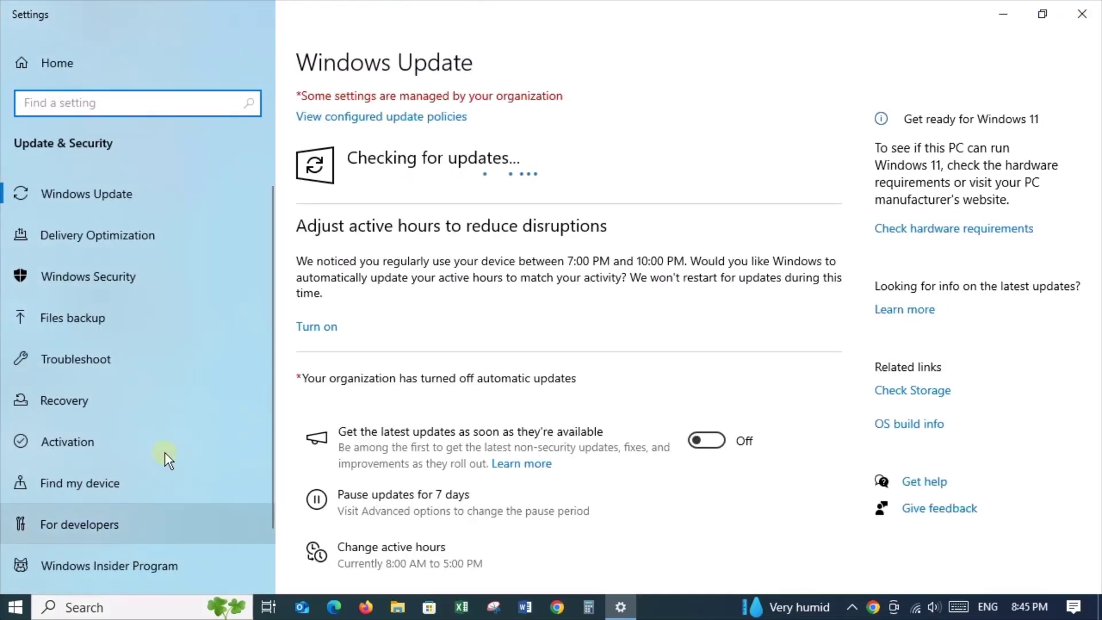
{"action": "left_click_drag", "start_coordinate": [299, 96], "coordinate": [561, 103]}
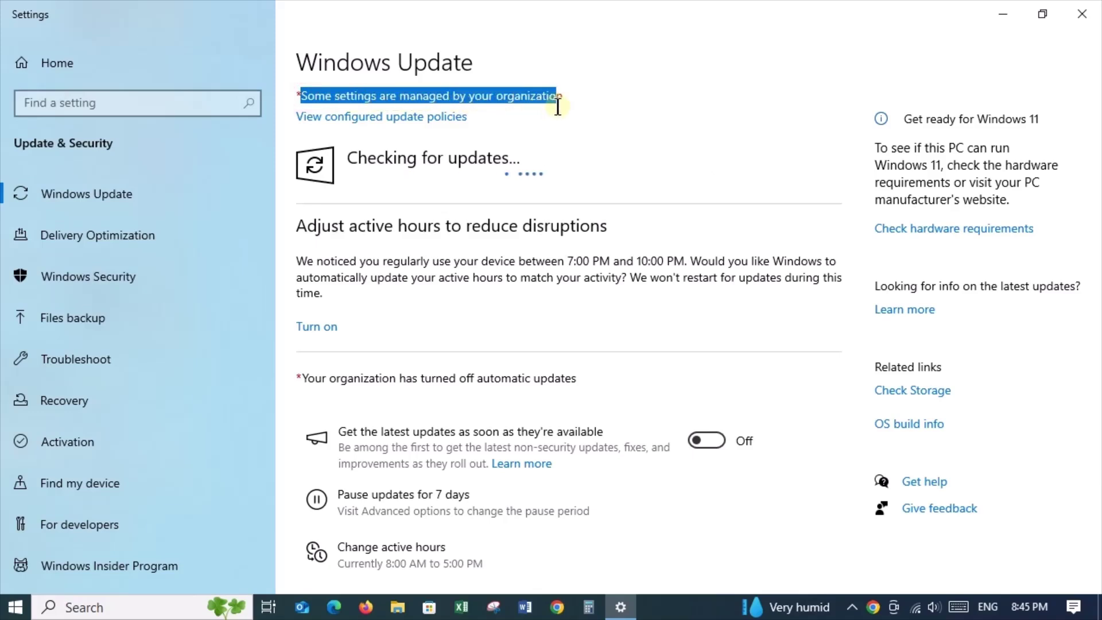
{"action": "left_click", "coordinate": [571, 122]}
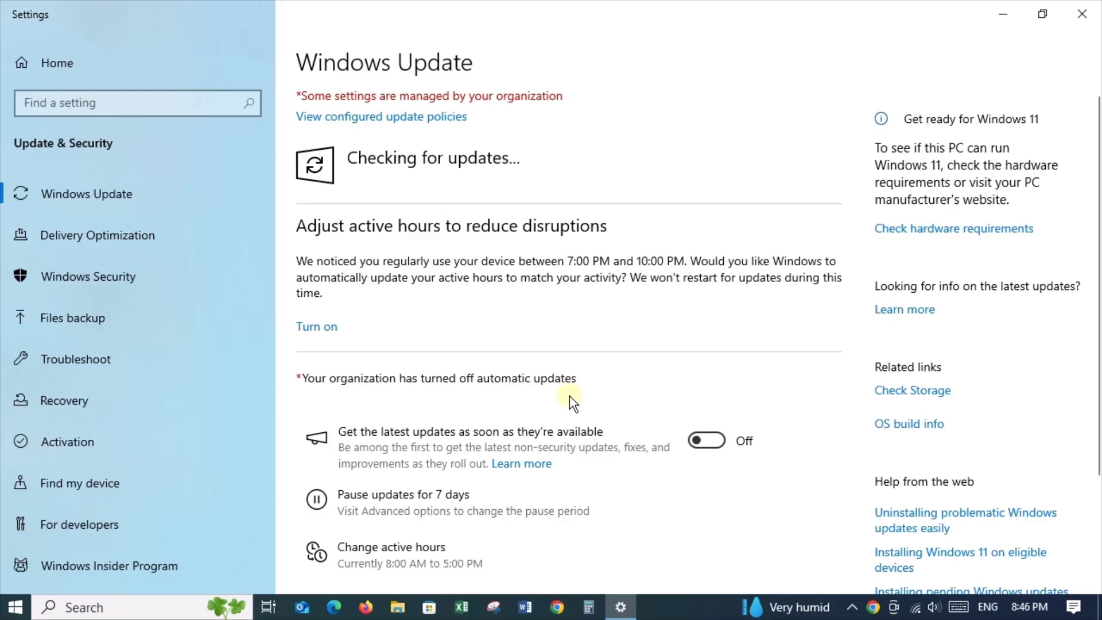
{"action": "key", "text": "alt+F4"}
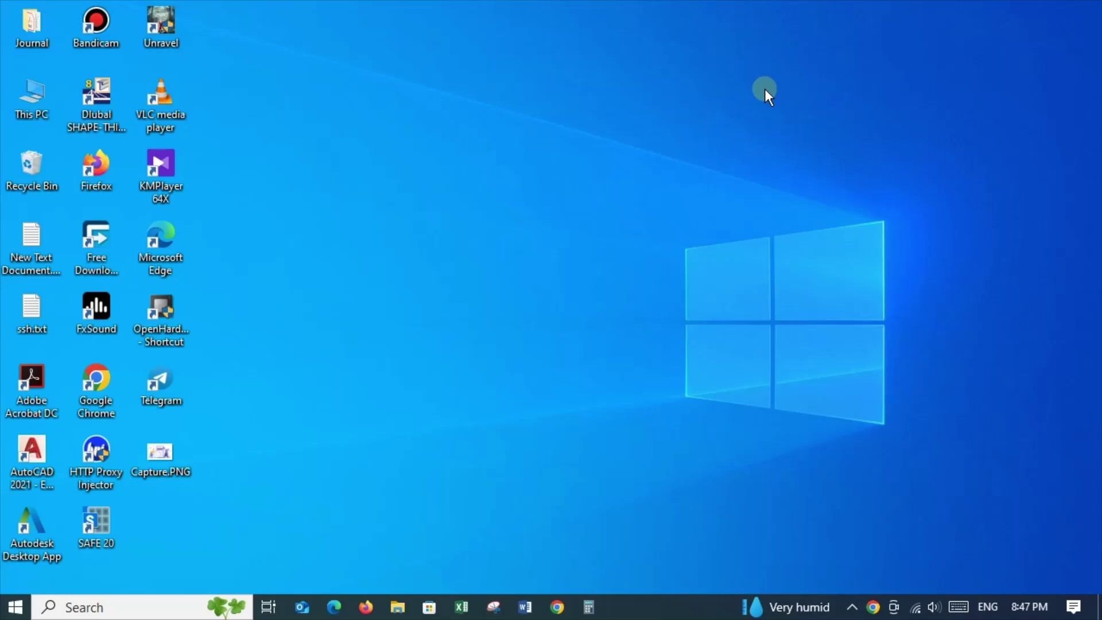
Search Windows for regedit to find Registry Editor
{"action": "left_click", "coordinate": [138, 605]}
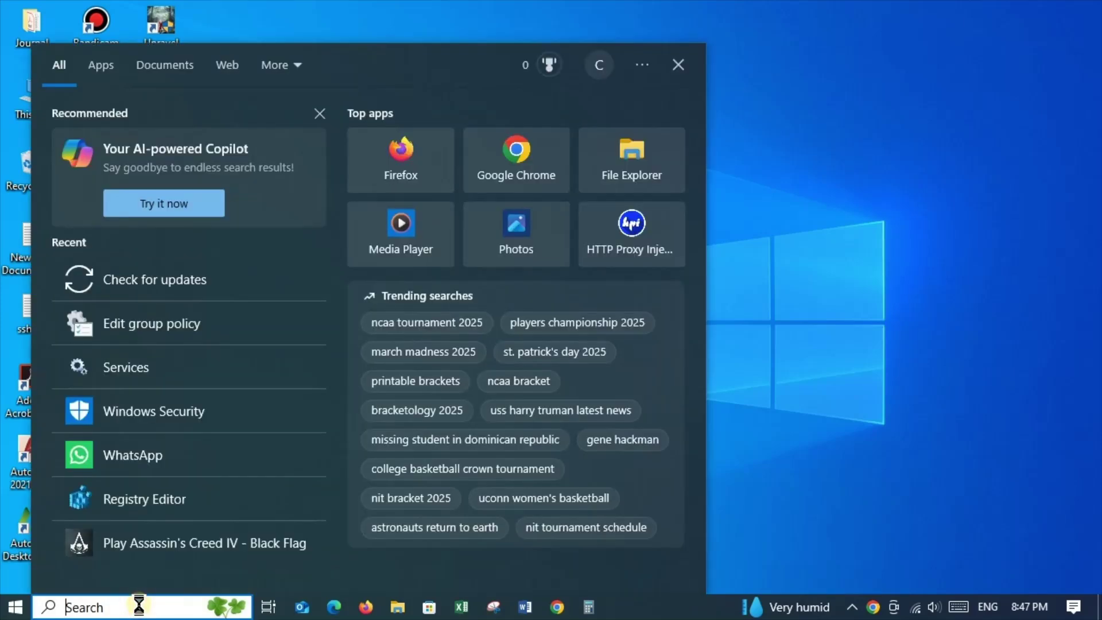
{"action": "type", "text": "re"}
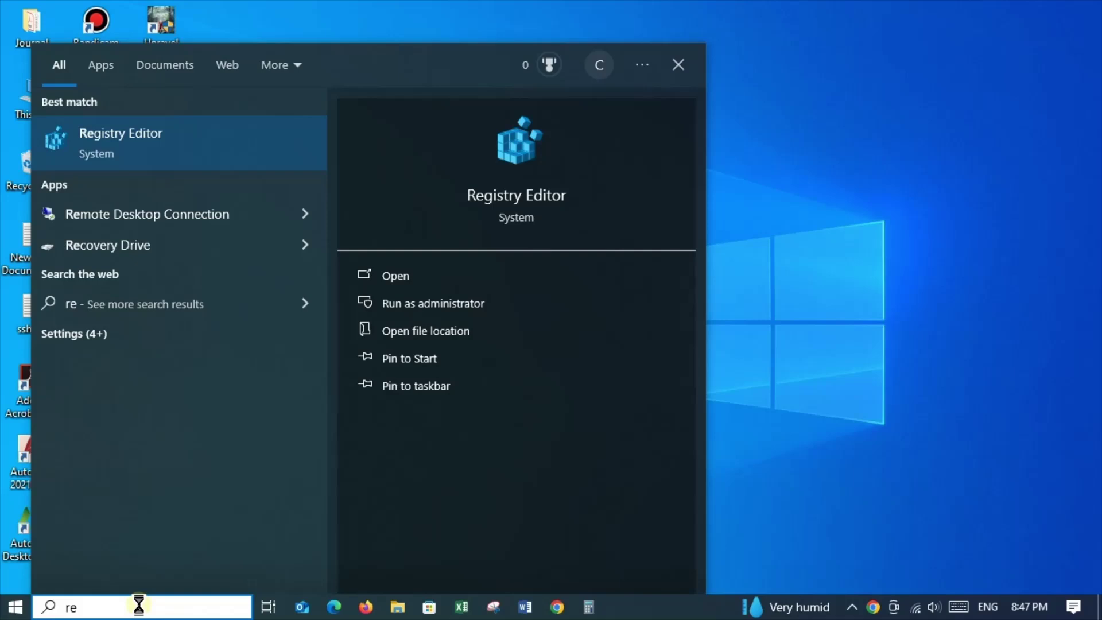
{"action": "type", "text": "g"}
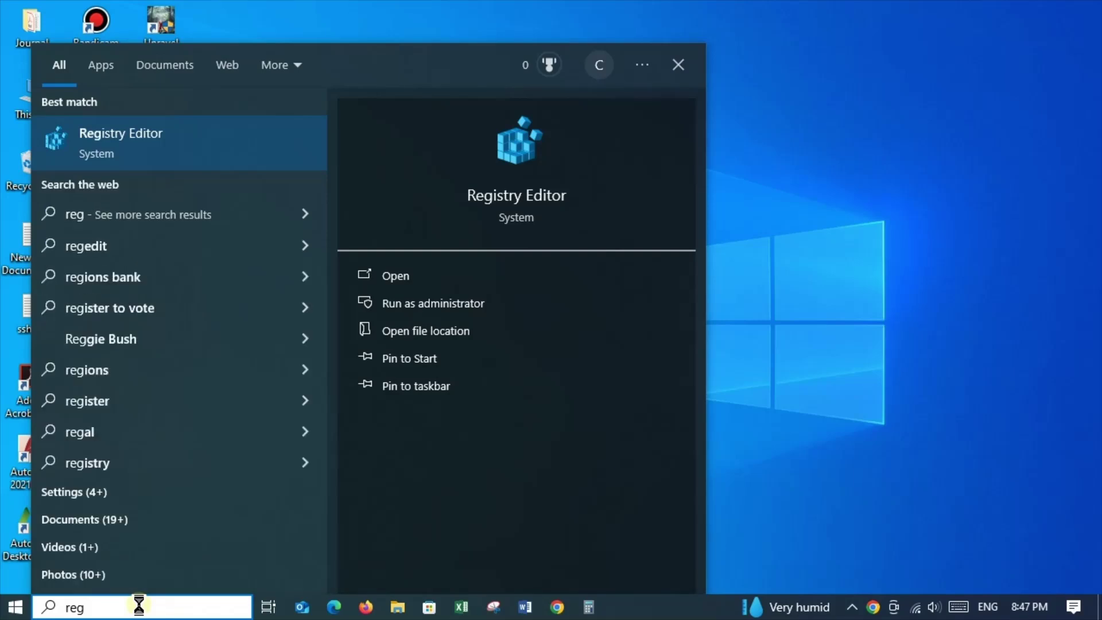
{"action": "type", "text": "edit"}
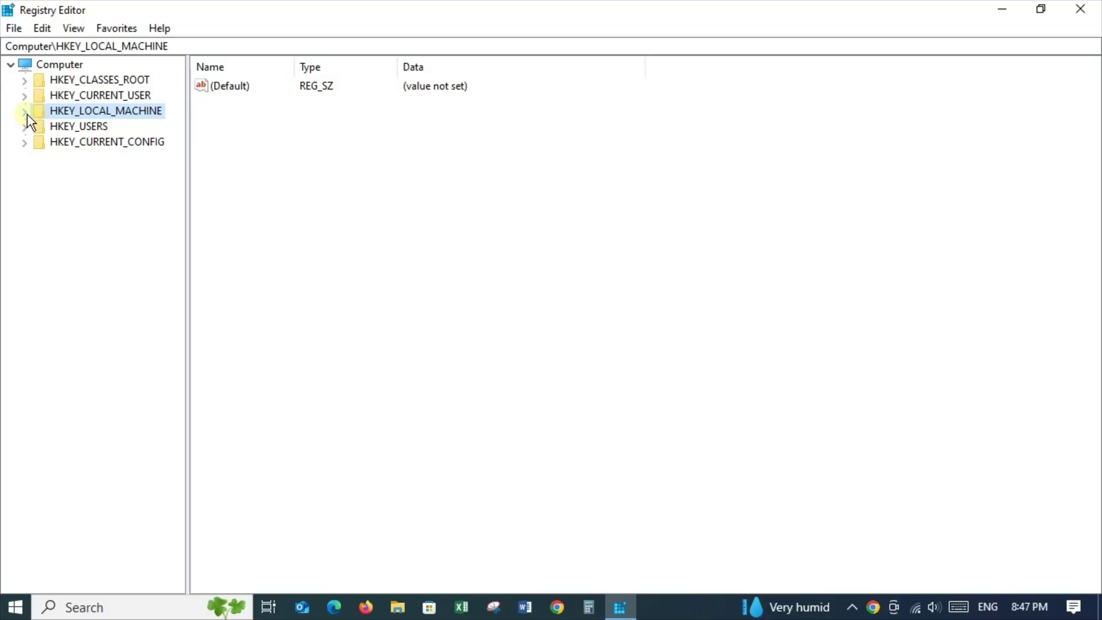
Expand HKEY_LOCAL_MACHINE\SOFTWARE\Policies\Microsoft and open its Windows key
{"action": "left_click", "coordinate": [26, 113]}
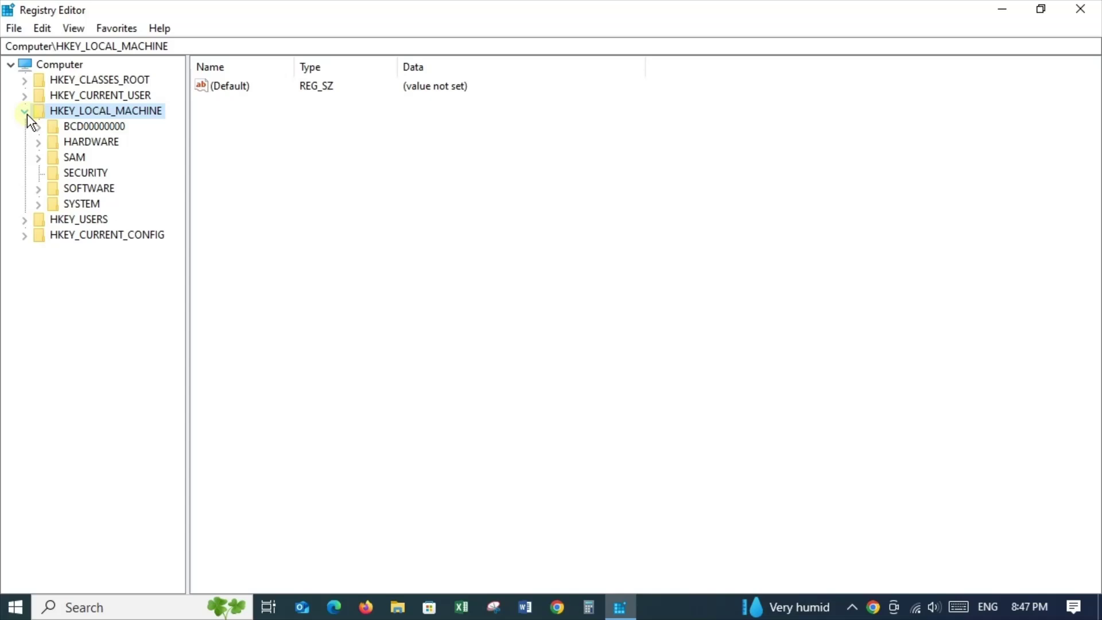
{"action": "left_click", "coordinate": [38, 189]}
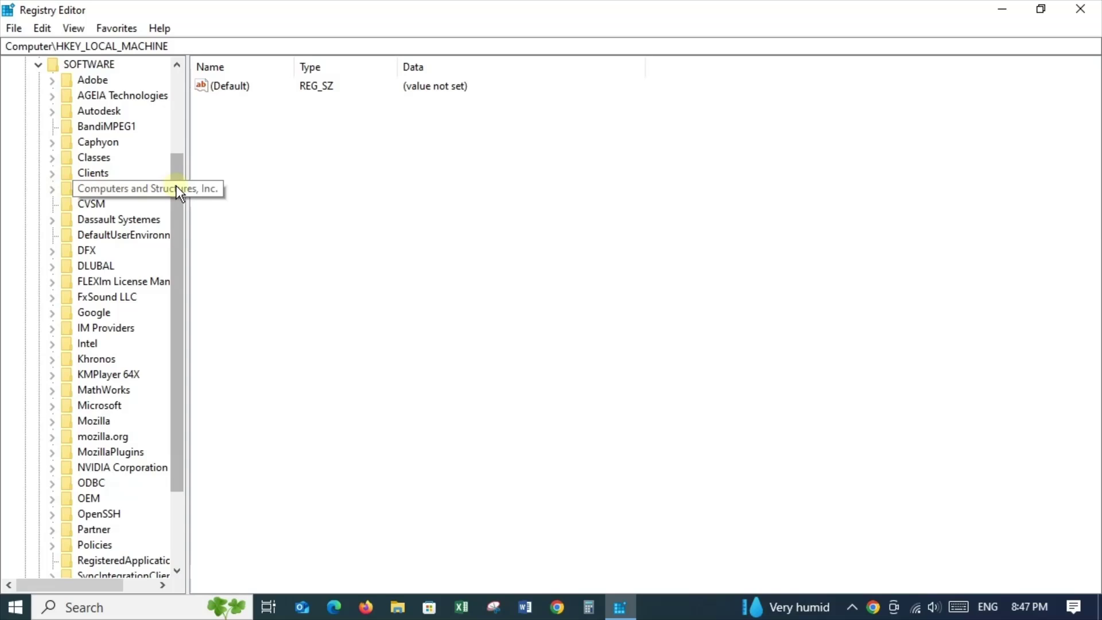
{"action": "left_click_drag", "start_coordinate": [189, 197], "coordinate": [255, 205]}
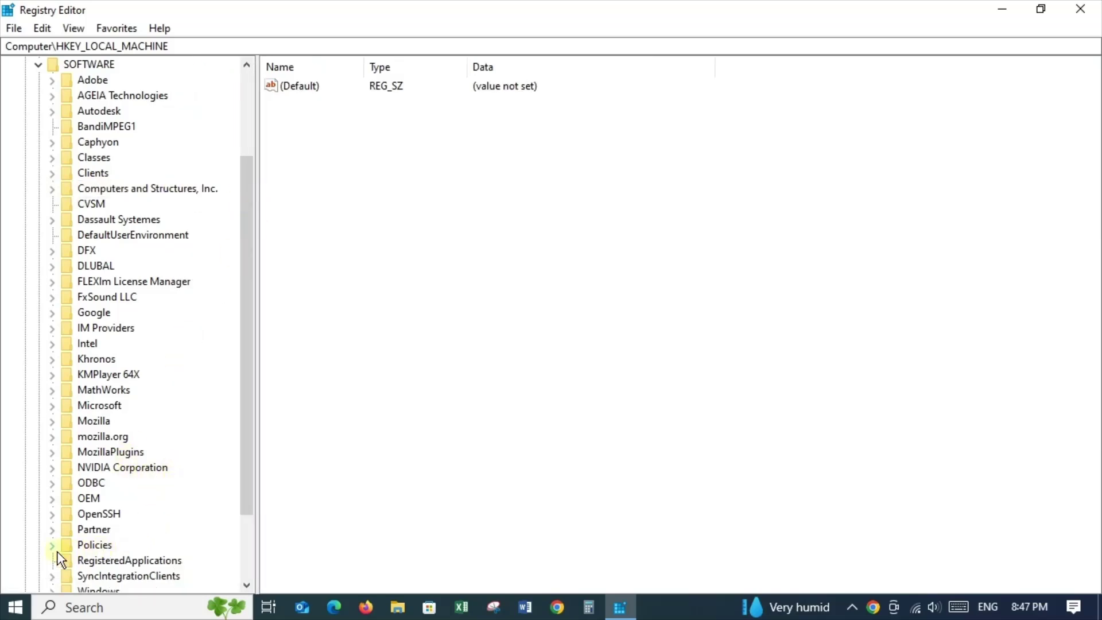
{"action": "left_click_drag", "start_coordinate": [252, 284], "coordinate": [247, 365]}
{"action": "left_click", "coordinate": [51, 452]}
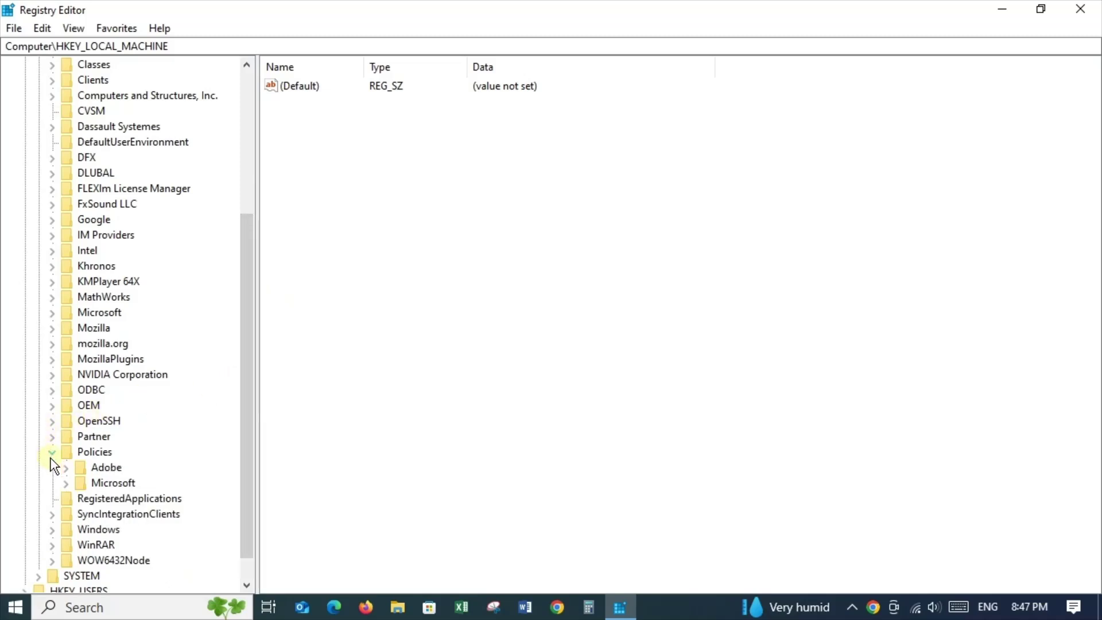
{"action": "left_click", "coordinate": [68, 485]}
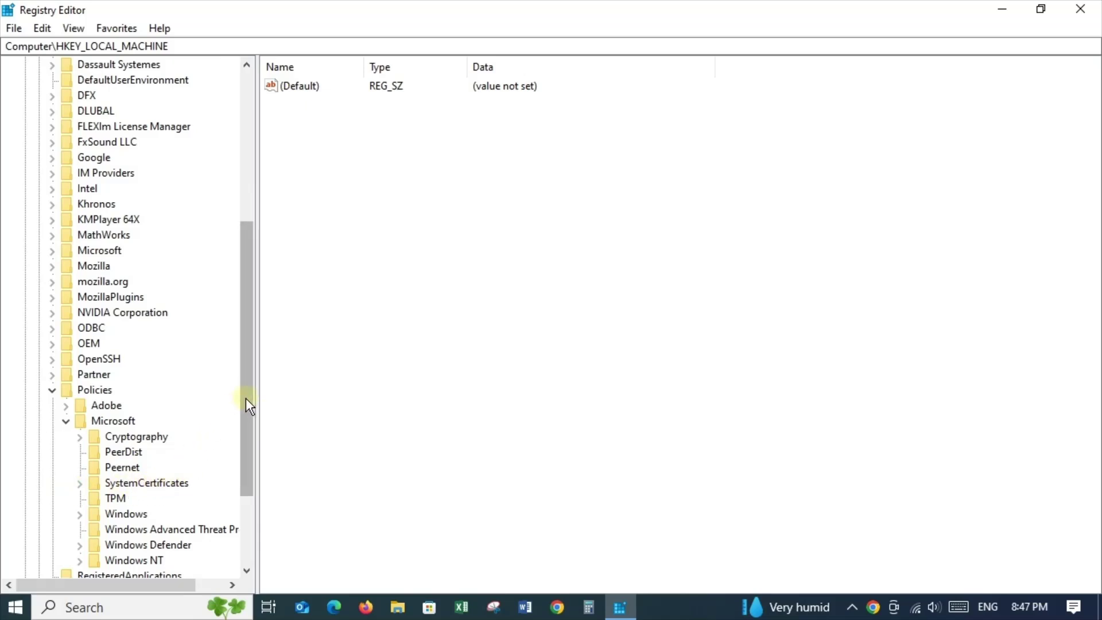
{"action": "left_click_drag", "start_coordinate": [248, 390], "coordinate": [216, 463]}
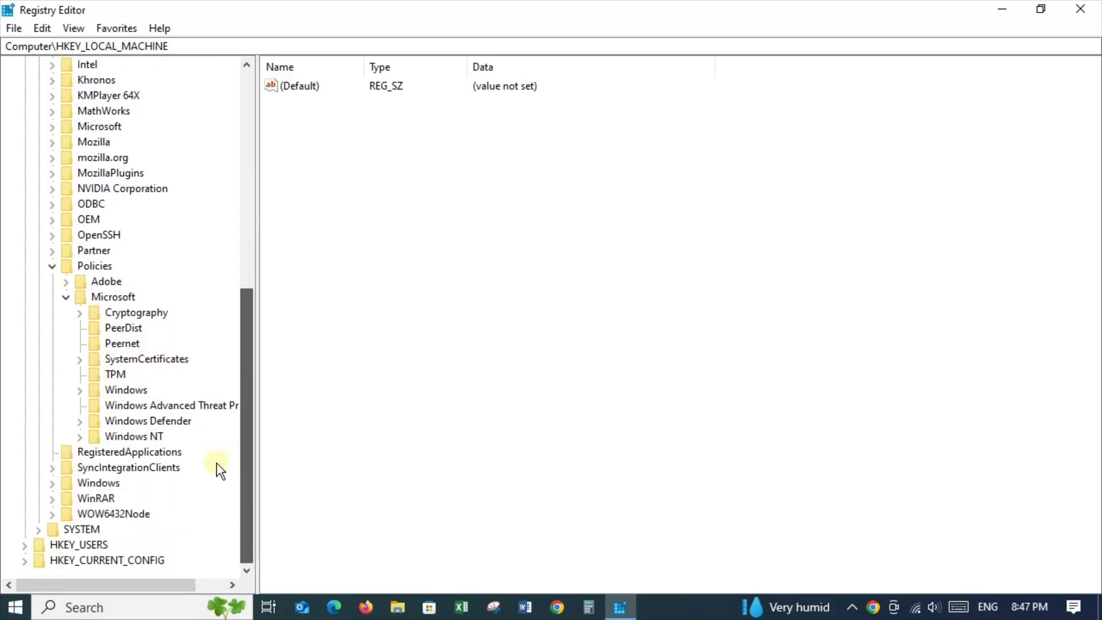
{"action": "double_click", "coordinate": [137, 390]}
Create a new key named WindowsUpdate under the Windows key
{"action": "right_click", "coordinate": [127, 247]}
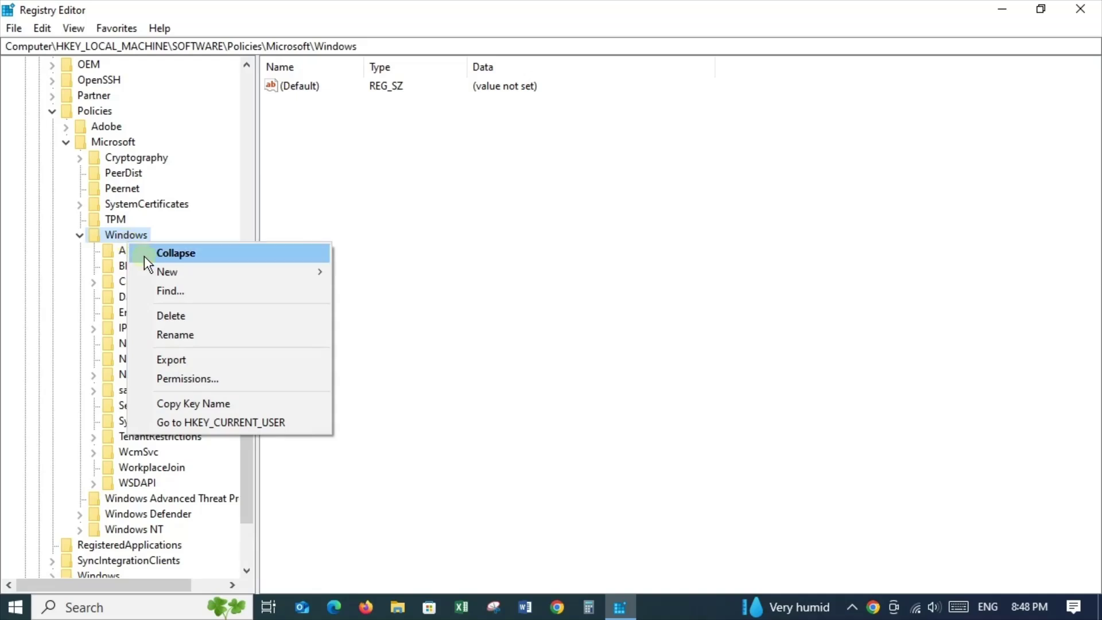
{"action": "mouse_move", "coordinate": [150, 265]}
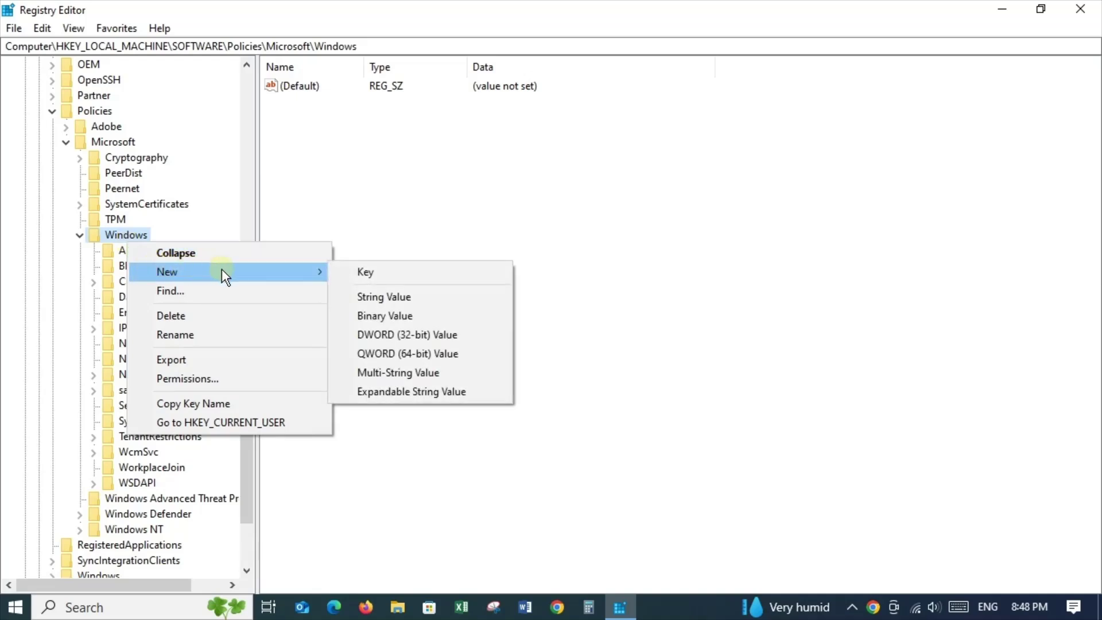
{"action": "left_click", "coordinate": [338, 276]}
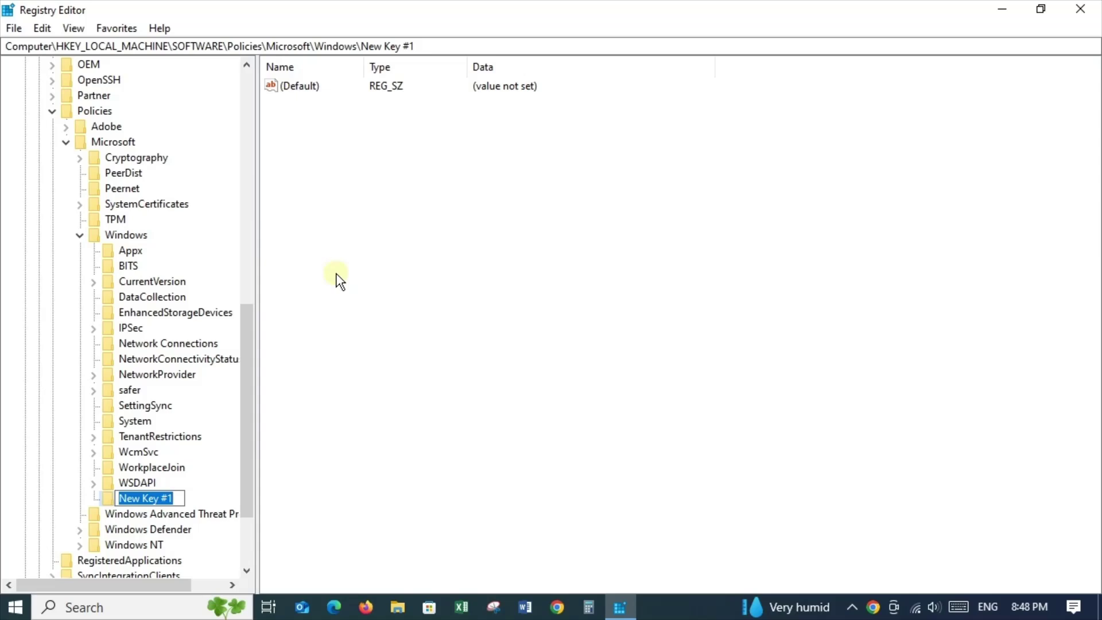
{"action": "type", "text": "Win"}
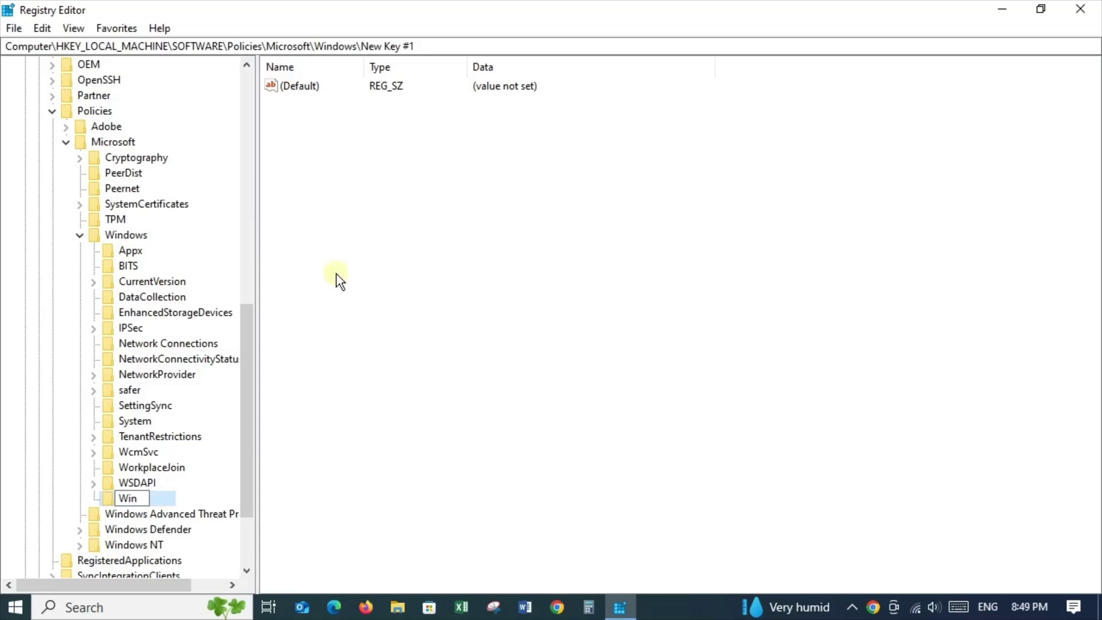
{"action": "type", "text": "dowsUpda"}
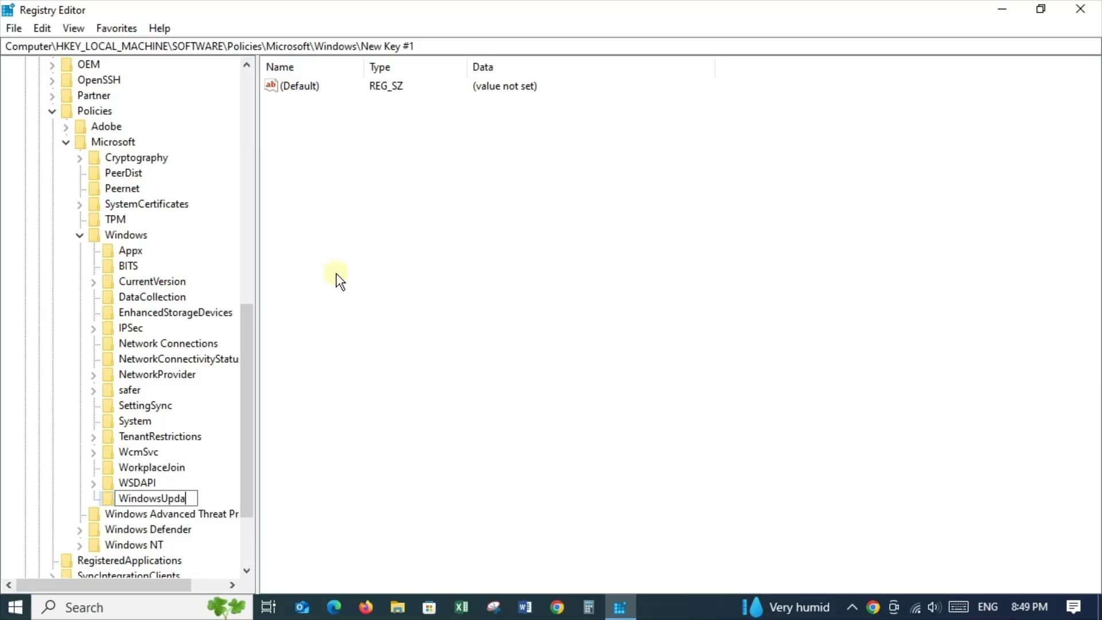
{"action": "type", "text": "te"}
{"action": "key", "text": "Return"}
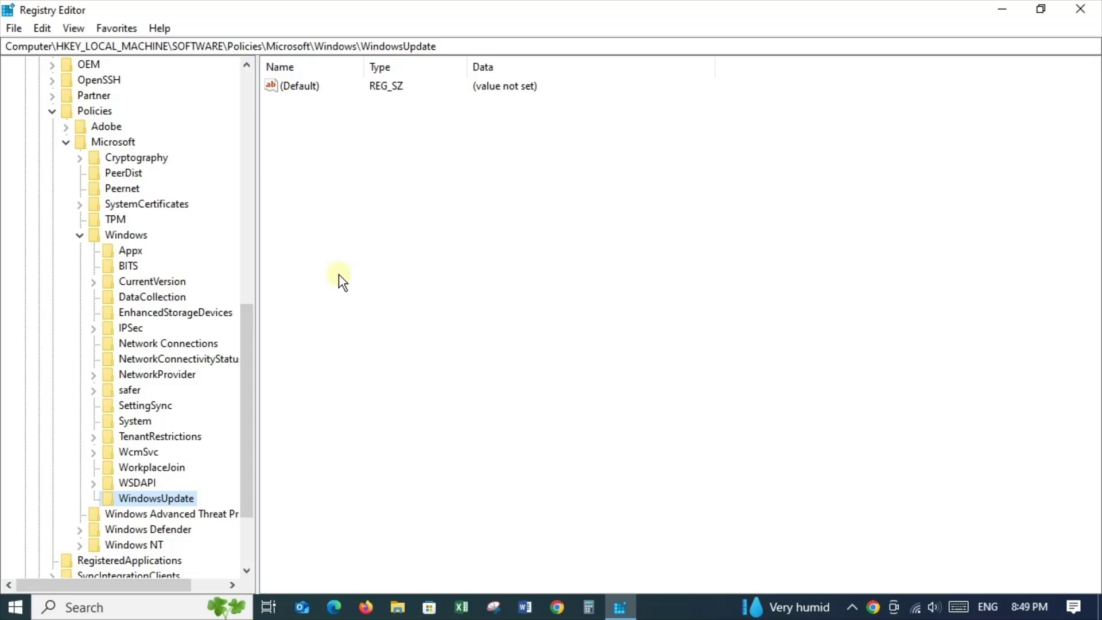
Add a new subkey named AU inside the WindowsUpdate key
{"action": "right_click", "coordinate": [169, 496]}
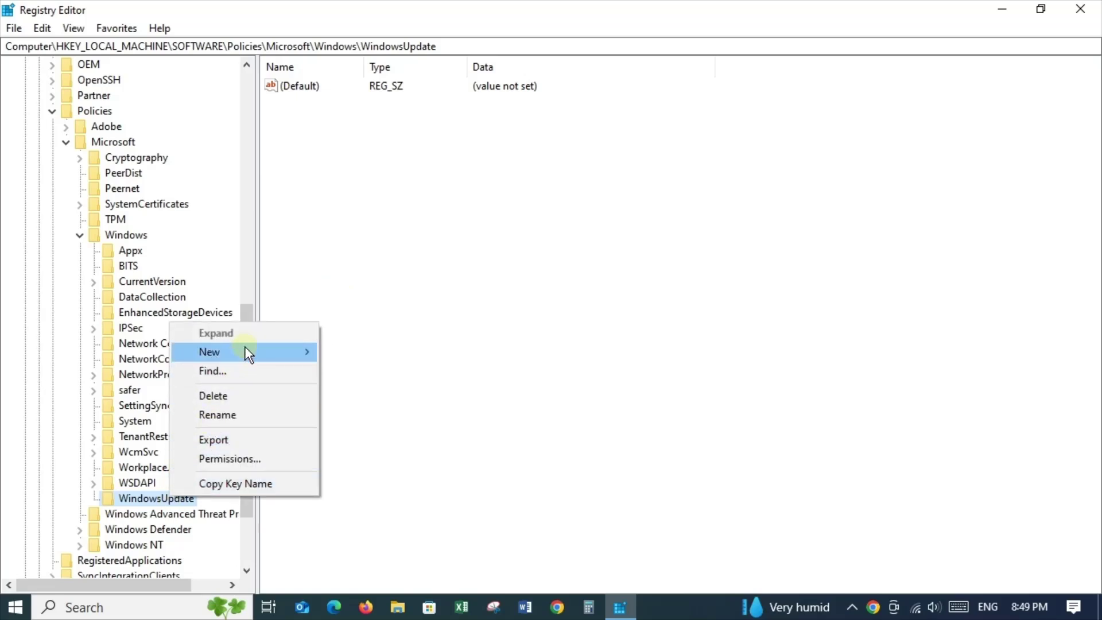
{"action": "mouse_move", "coordinate": [245, 350]}
{"action": "left_click", "coordinate": [342, 352]}
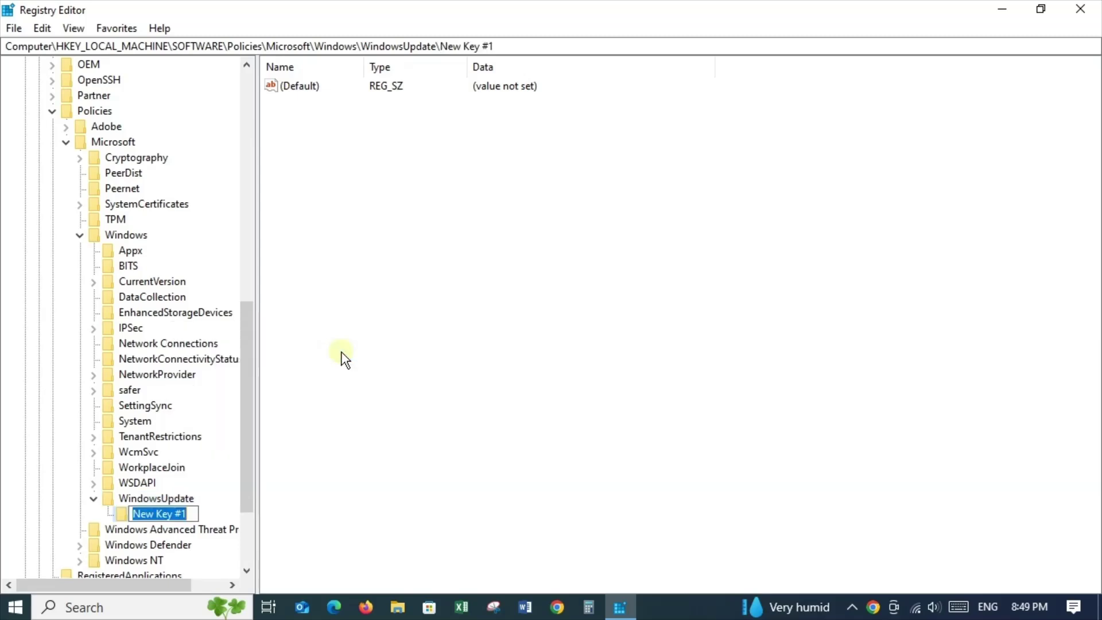
{"action": "type", "text": "AU"}
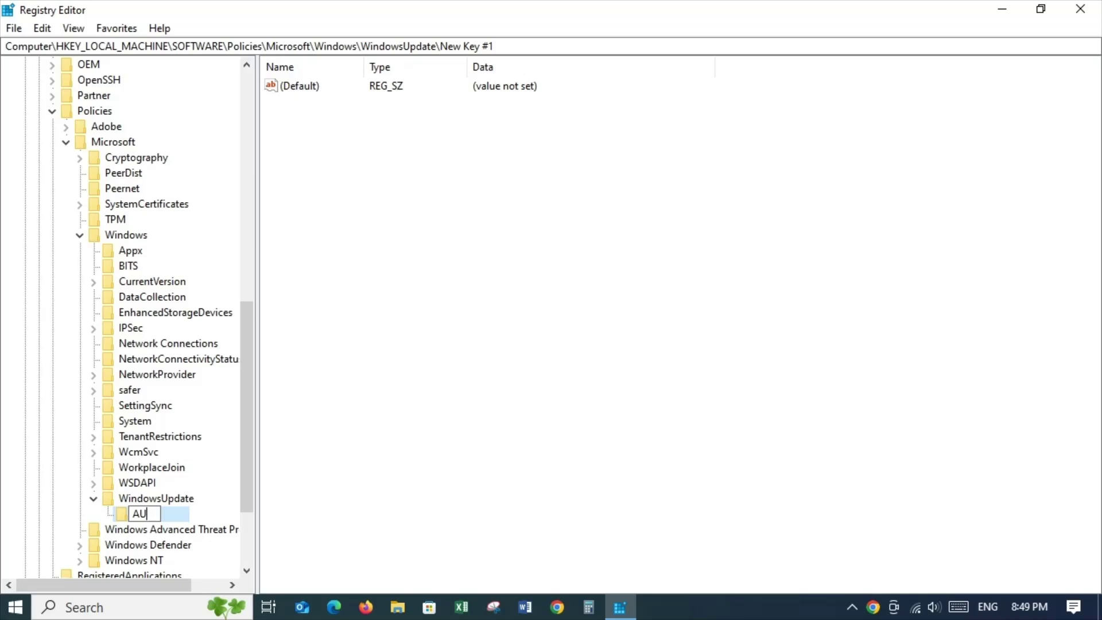
{"action": "left_click", "coordinate": [342, 359]}
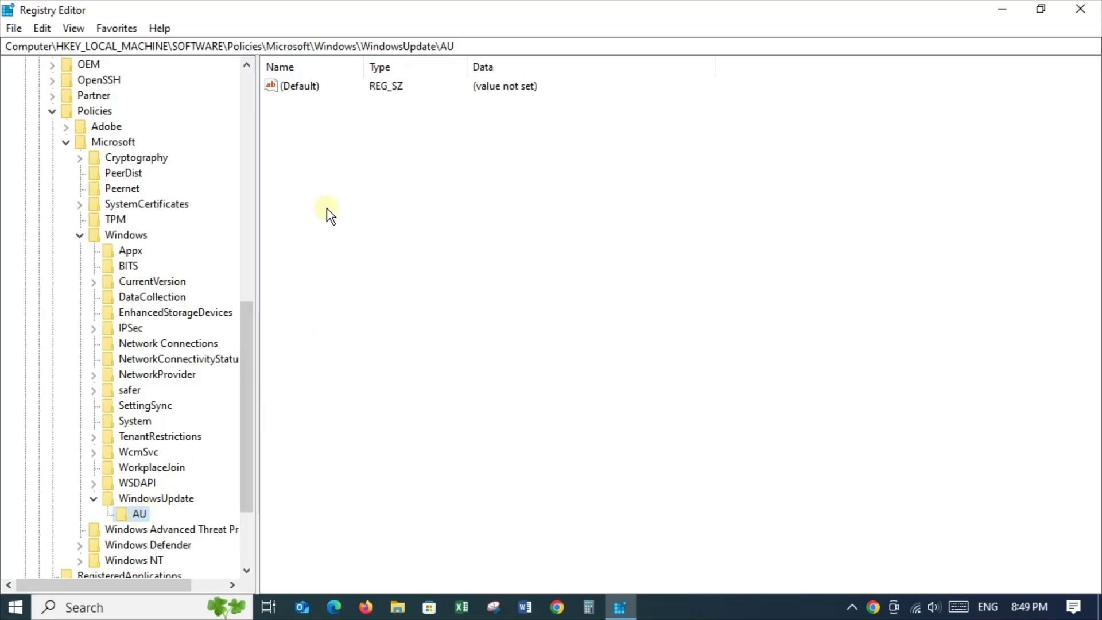
Create a new DWORD (32-bit) value named NoAutoUpdate in the AU key
{"action": "right_click", "coordinate": [338, 143]}
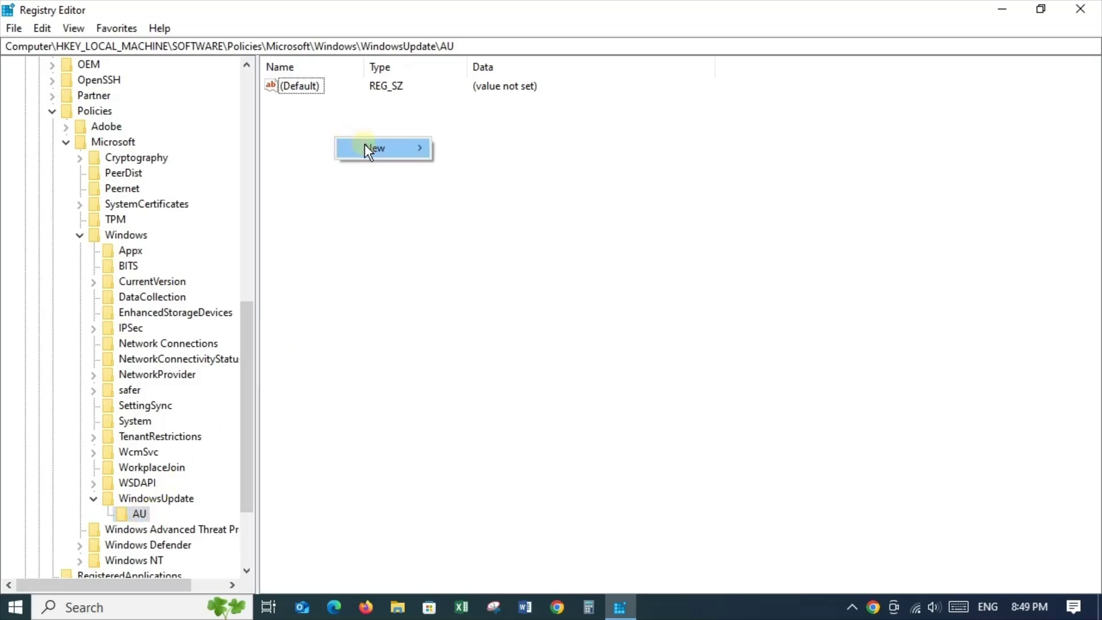
{"action": "mouse_move", "coordinate": [364, 146]}
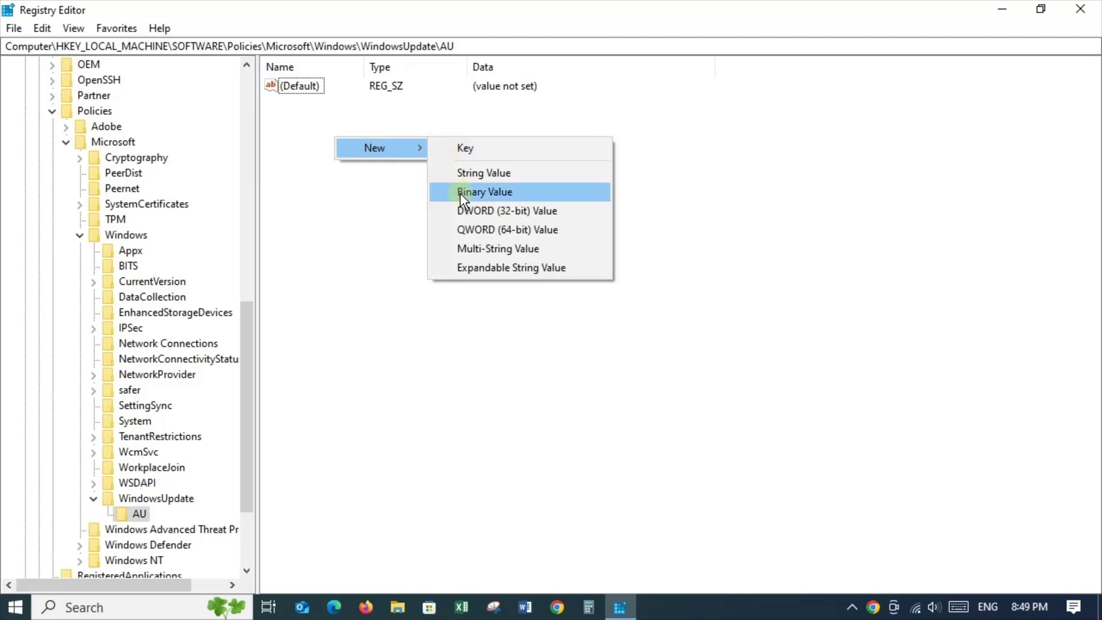
{"action": "left_click", "coordinate": [462, 211]}
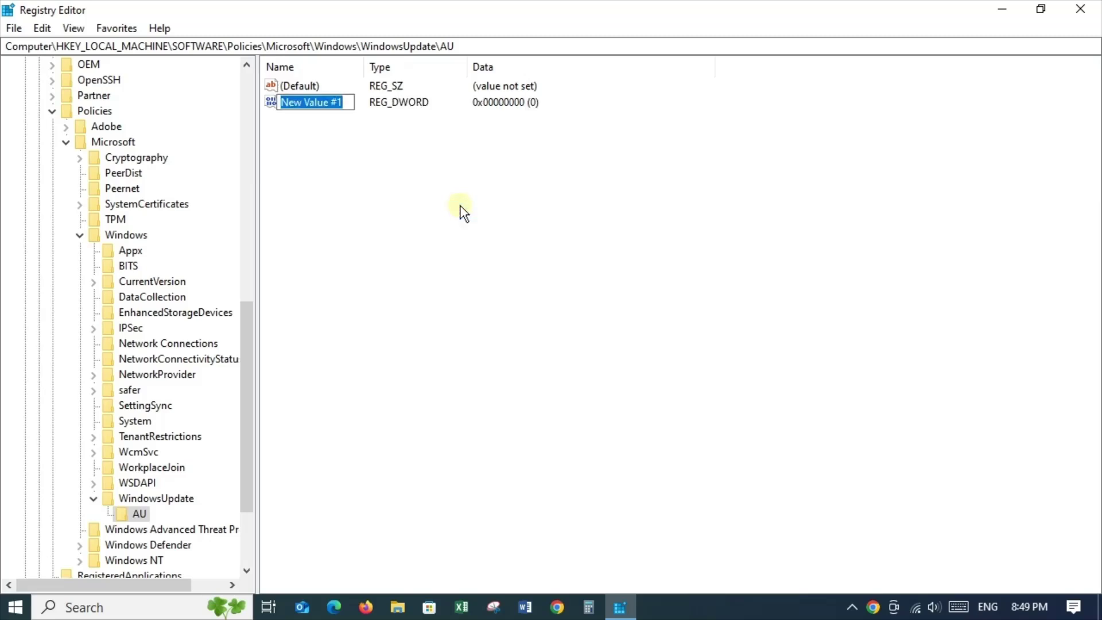
{"action": "type", "text": "NoA"}
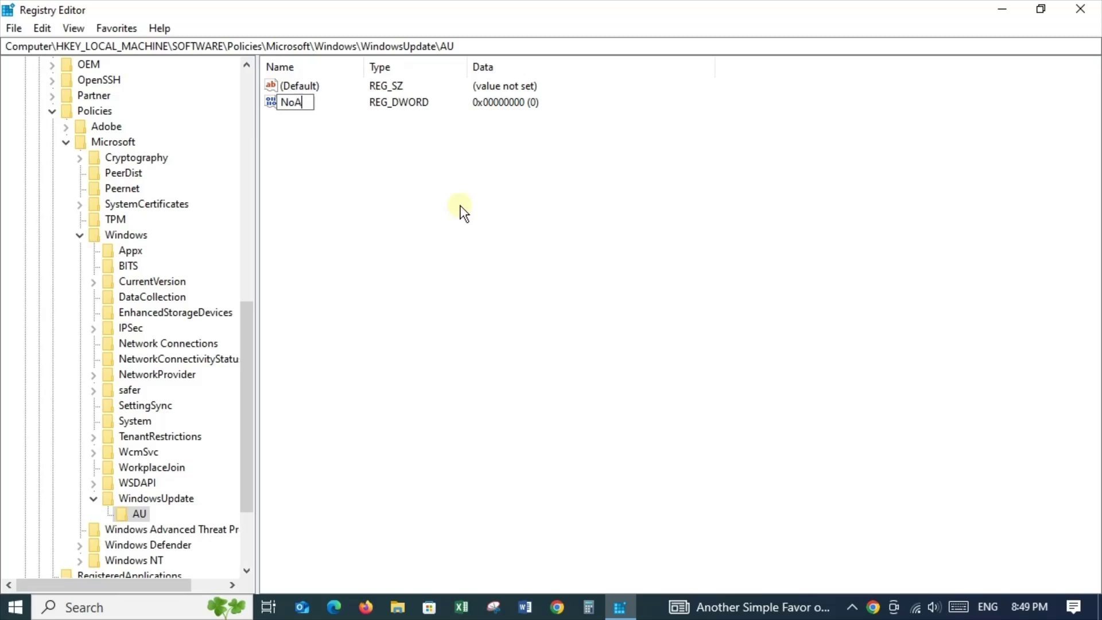
{"action": "type", "text": "utoUpdat"}
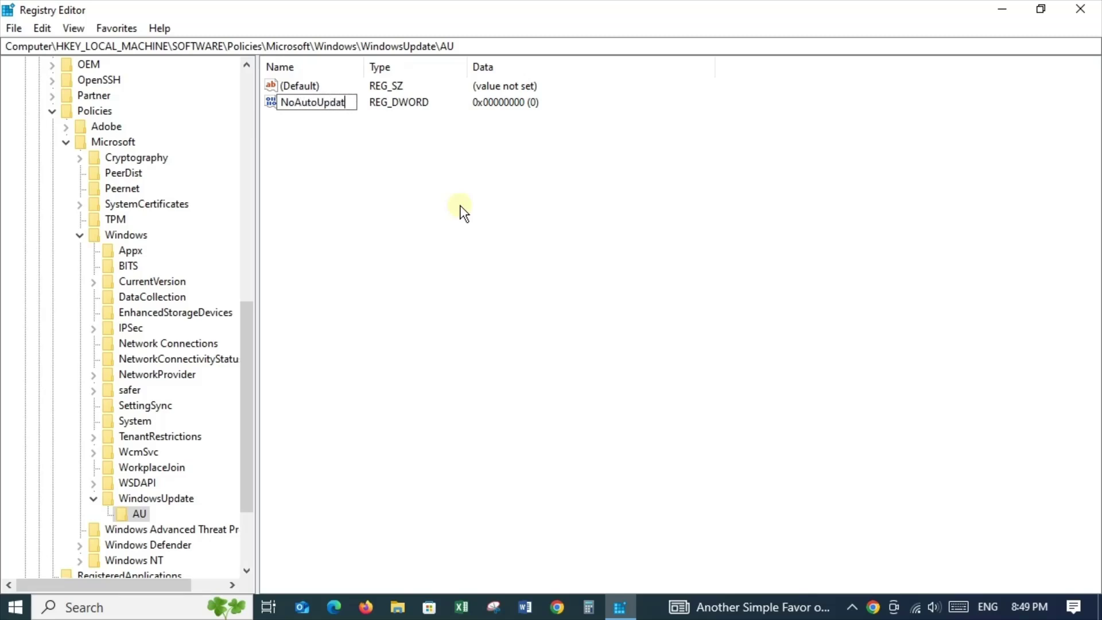
{"action": "type", "text": "e"}
{"action": "key", "text": "Return"}
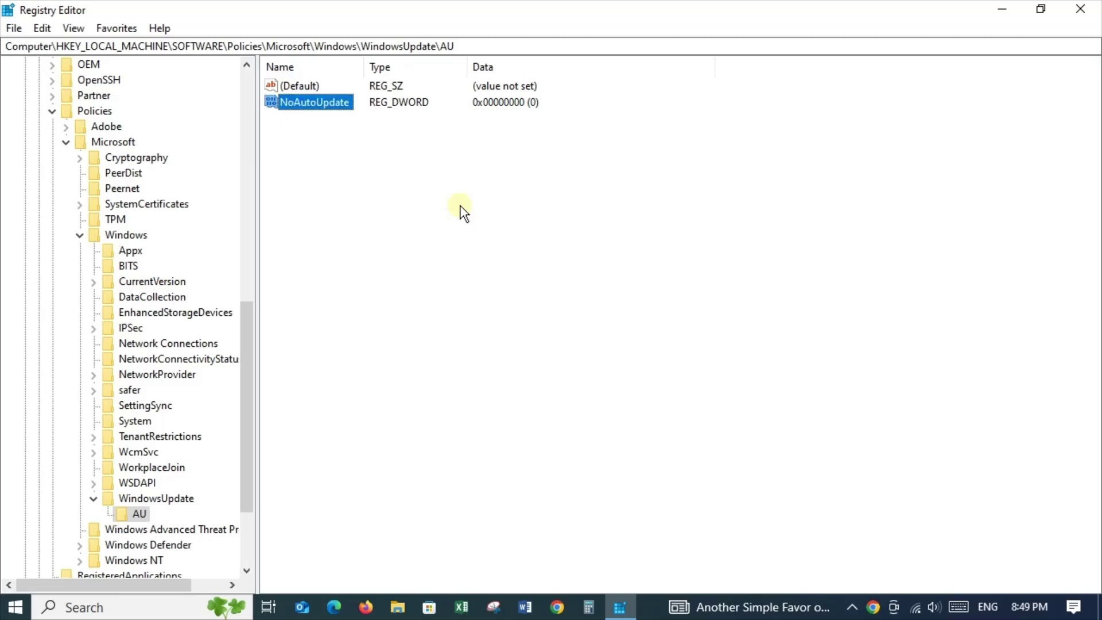
Change NoAutoUpdate's value data to 1
{"action": "right_click", "coordinate": [333, 109]}
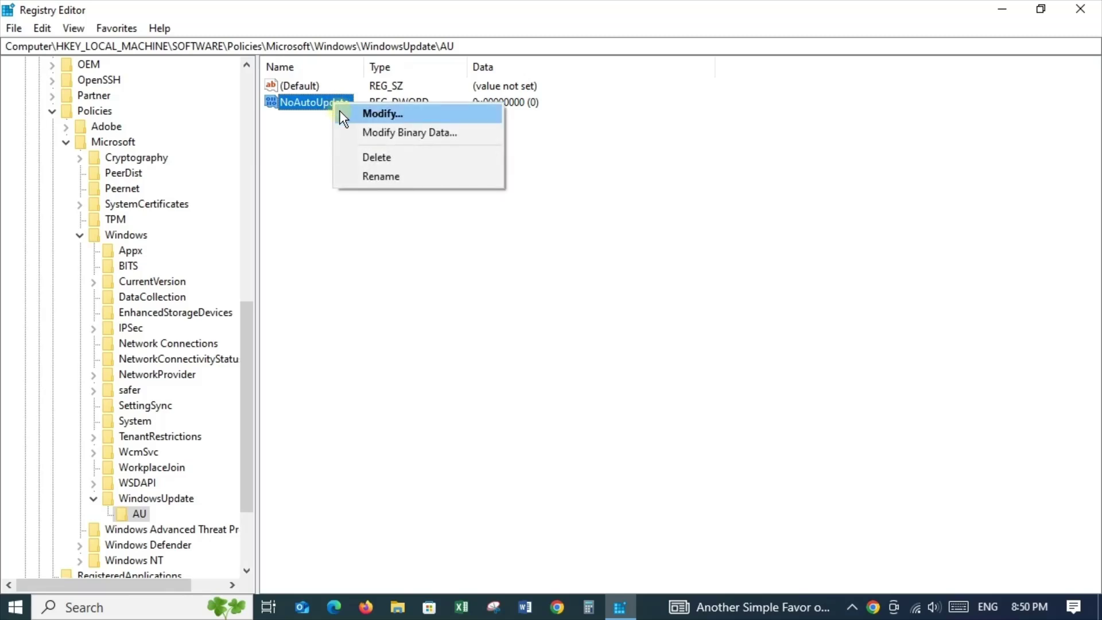
{"action": "left_click", "coordinate": [339, 113]}
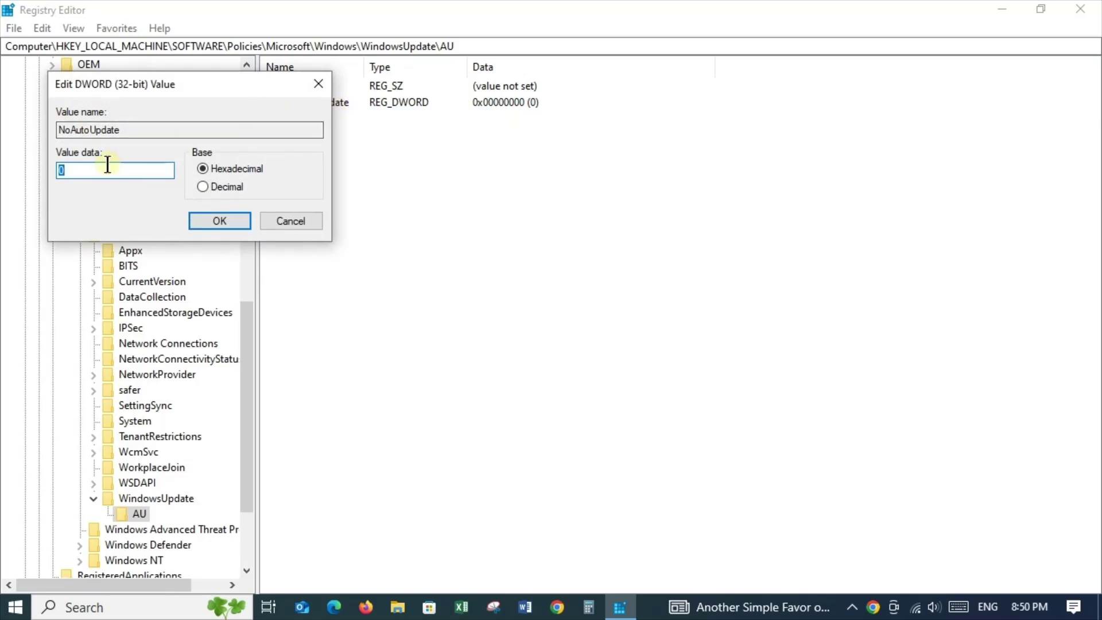
{"action": "type", "text": "1"}
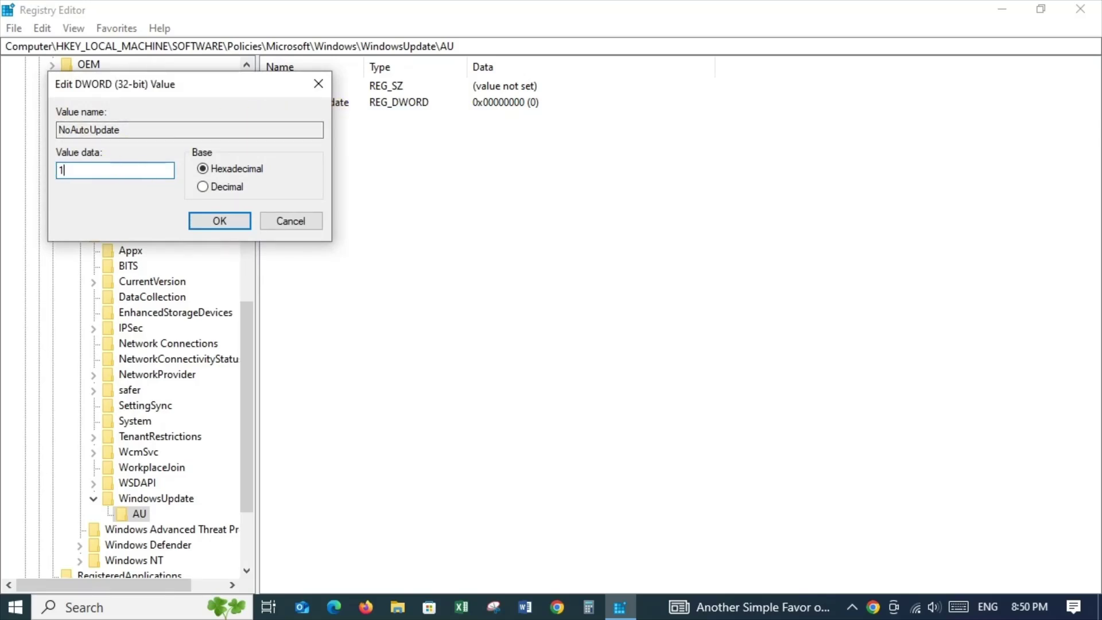
{"action": "left_click", "coordinate": [213, 219]}
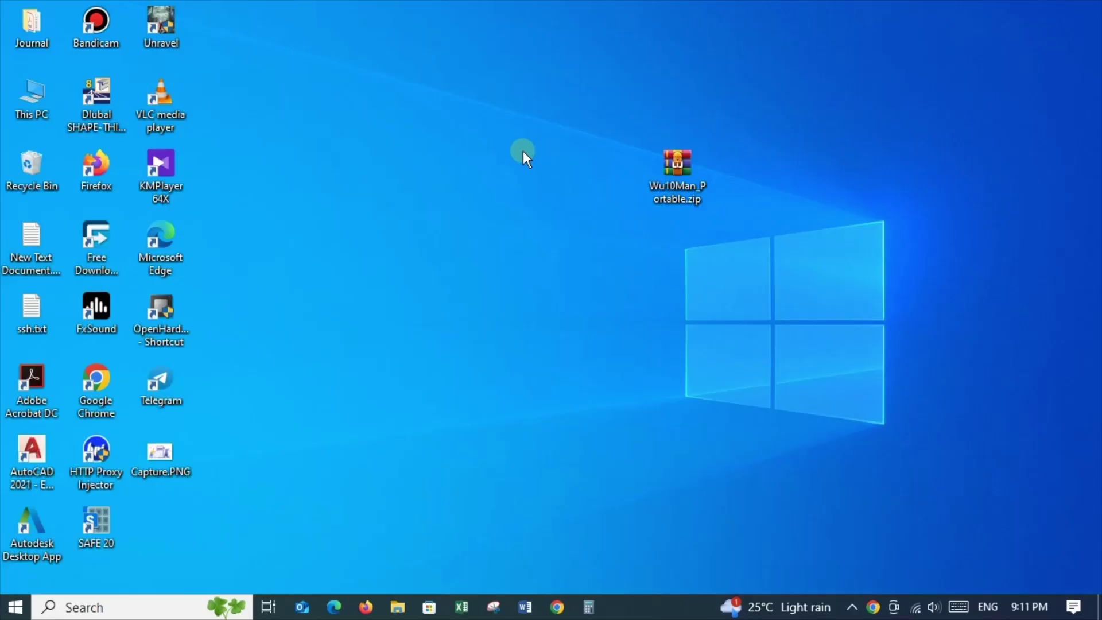
Search 'up' to open the Windows Update settings page and scroll down to its options
{"action": "left_click", "coordinate": [134, 608]}
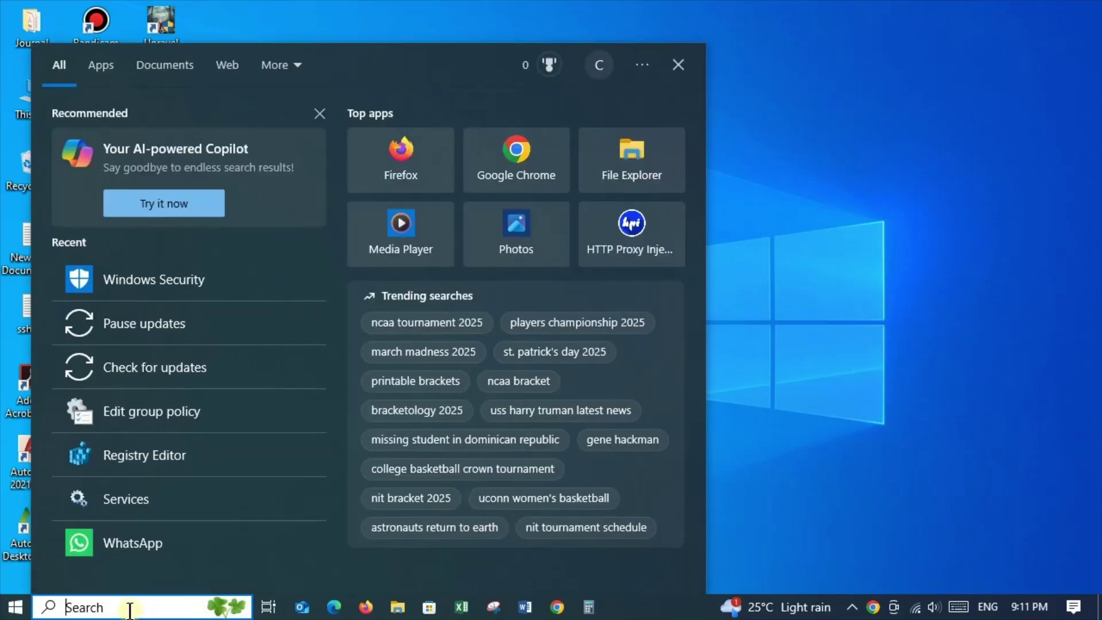
{"action": "type", "text": "up"}
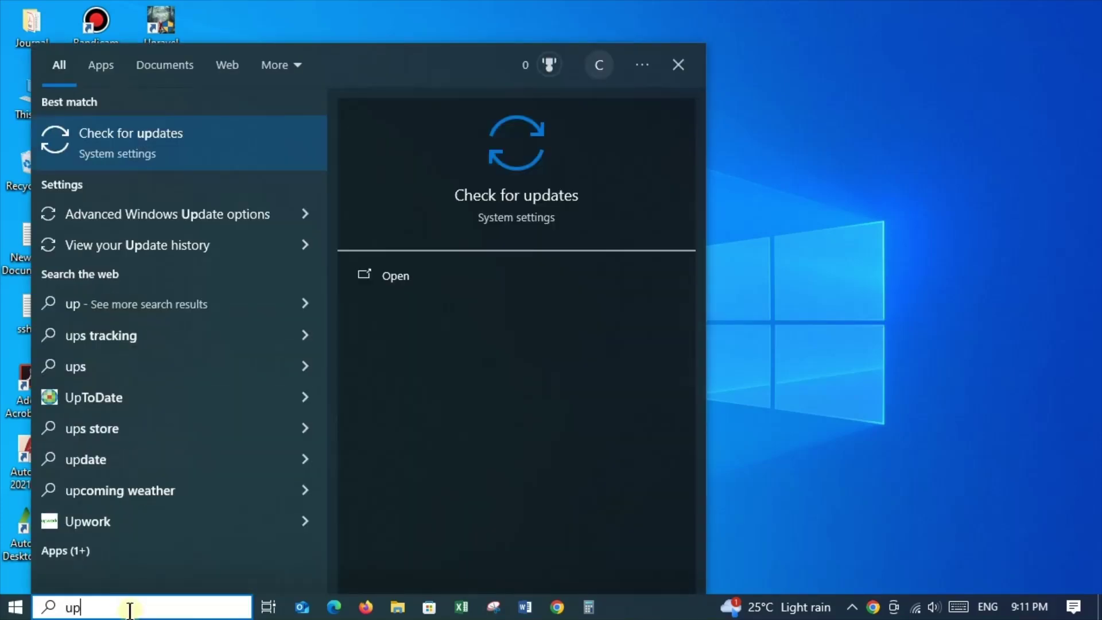
{"action": "key", "text": "Return"}
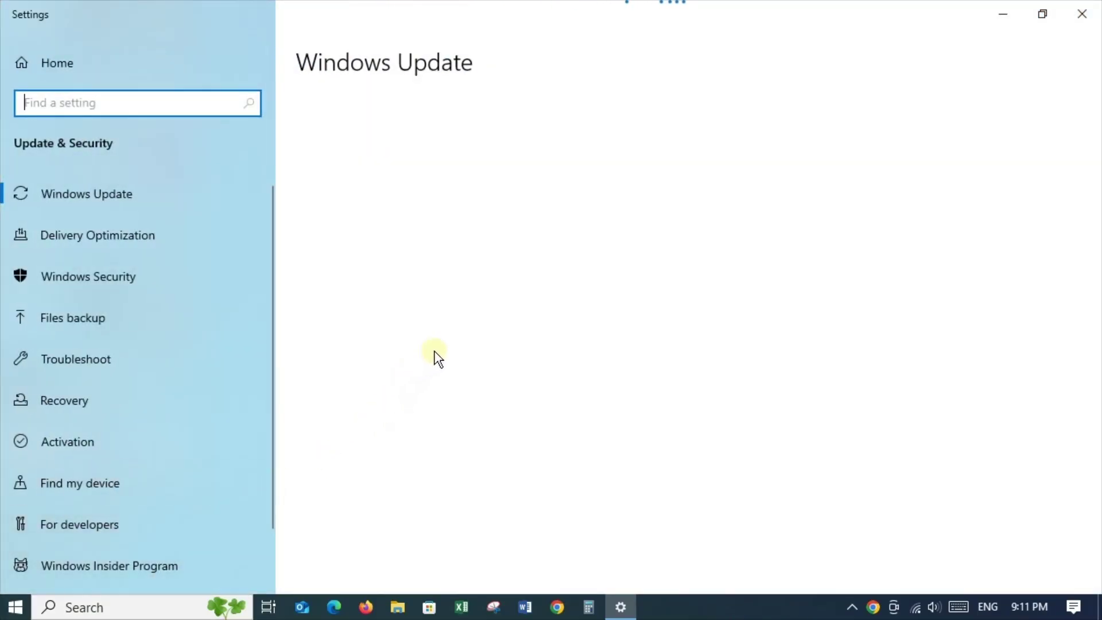
{"action": "scroll", "coordinate": [434, 359], "scroll_direction": "down", "scroll_amount": 2}
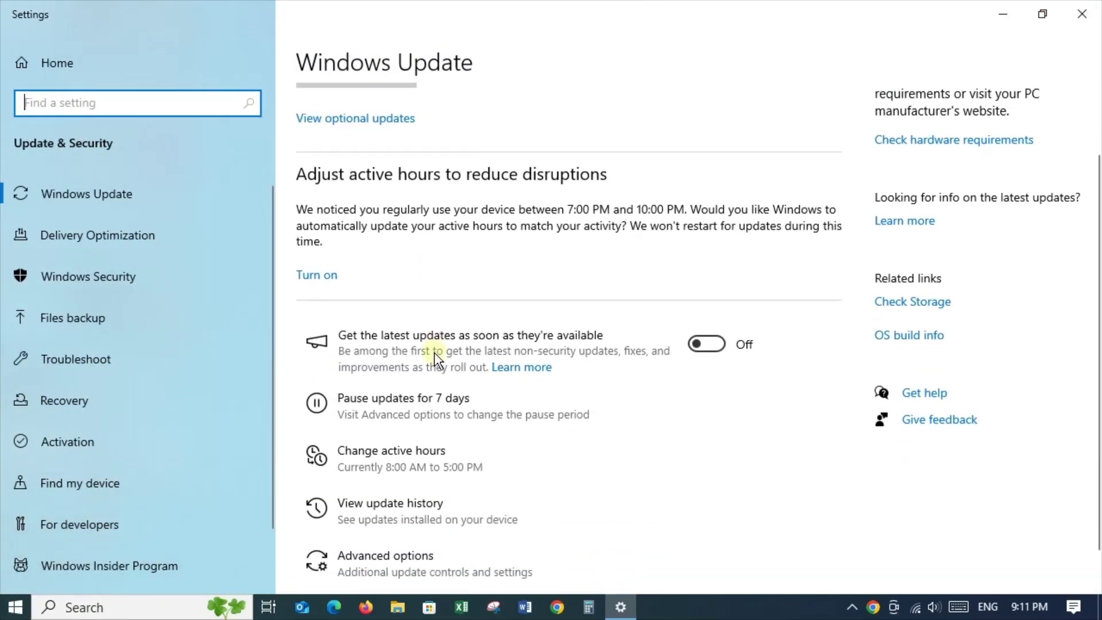
{"action": "scroll", "coordinate": [434, 358], "scroll_direction": "down", "scroll_amount": 1}
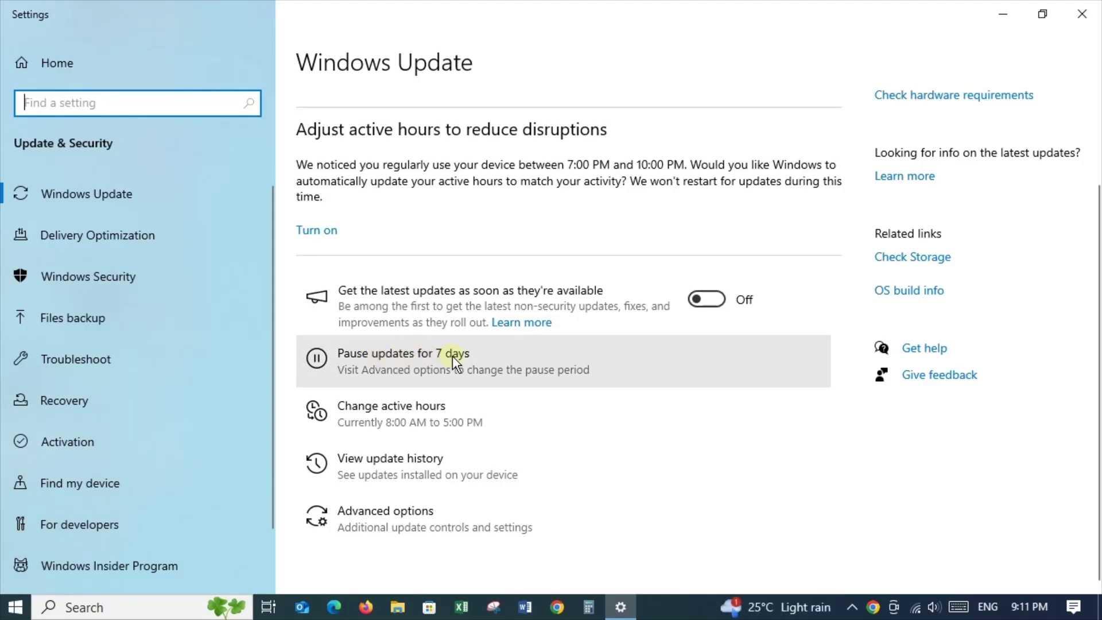
Look through the Pause until dates in Advanced options without choosing one
{"action": "left_click", "coordinate": [374, 529]}
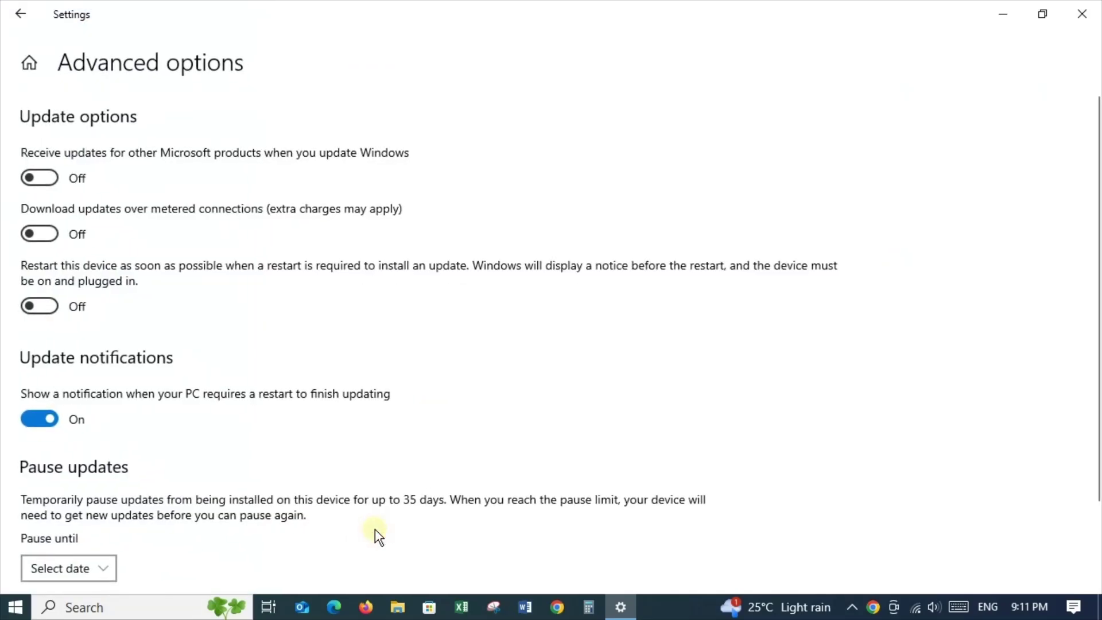
{"action": "scroll", "coordinate": [246, 433], "scroll_direction": "down", "scroll_amount": 2}
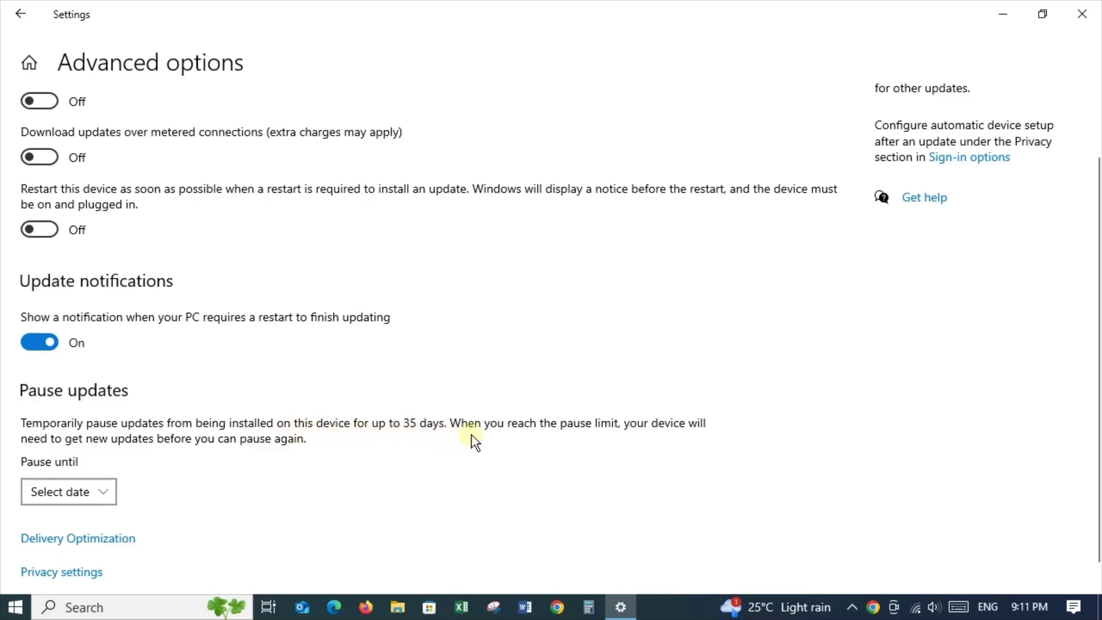
{"action": "left_click", "coordinate": [86, 491]}
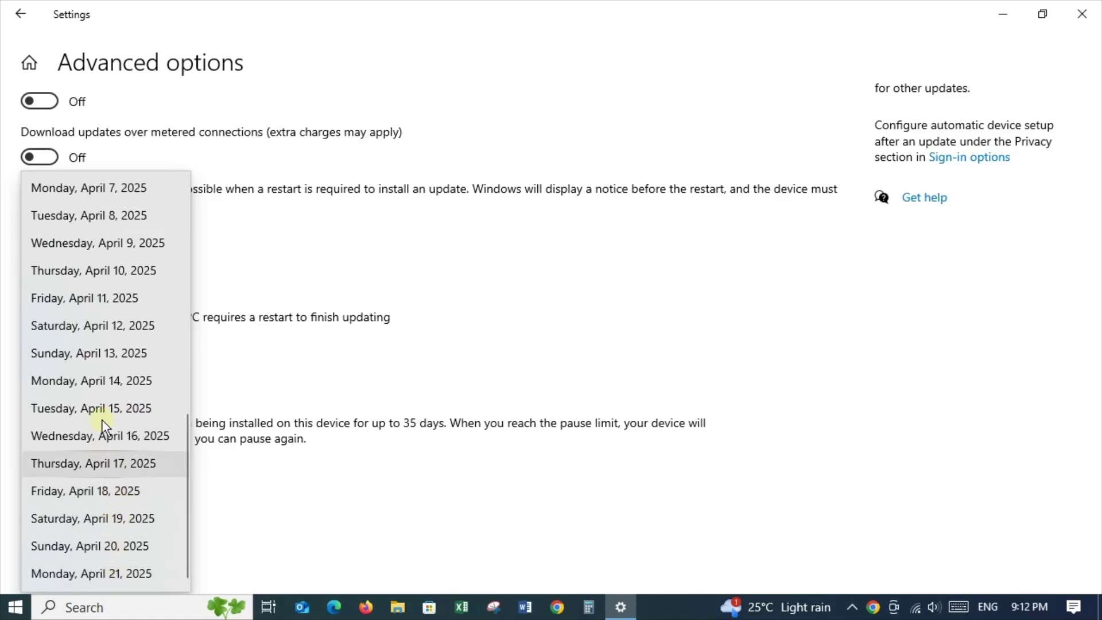
{"action": "scroll", "coordinate": [104, 289], "scroll_direction": "up", "scroll_amount": 4}
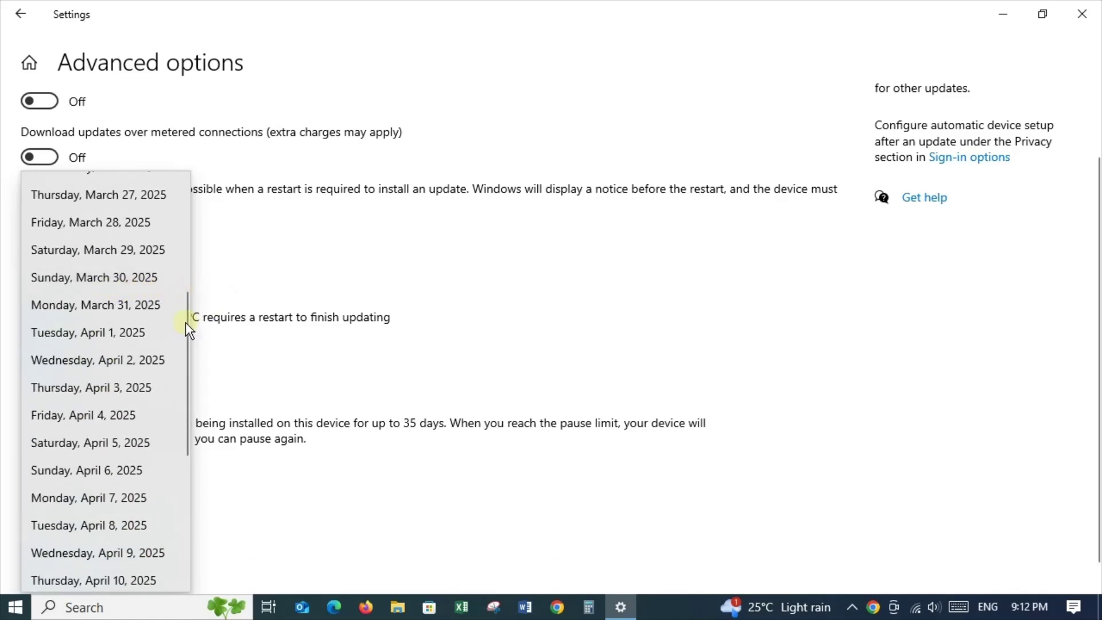
{"action": "scroll", "coordinate": [136, 372], "scroll_direction": "down", "scroll_amount": 4}
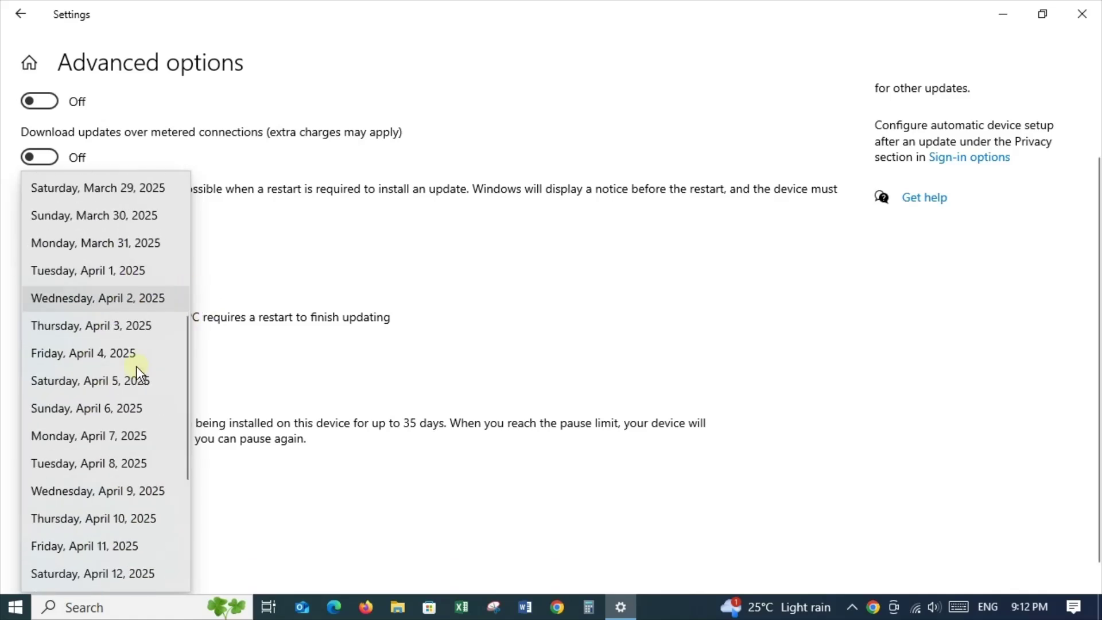
{"action": "left_click", "coordinate": [246, 280]}
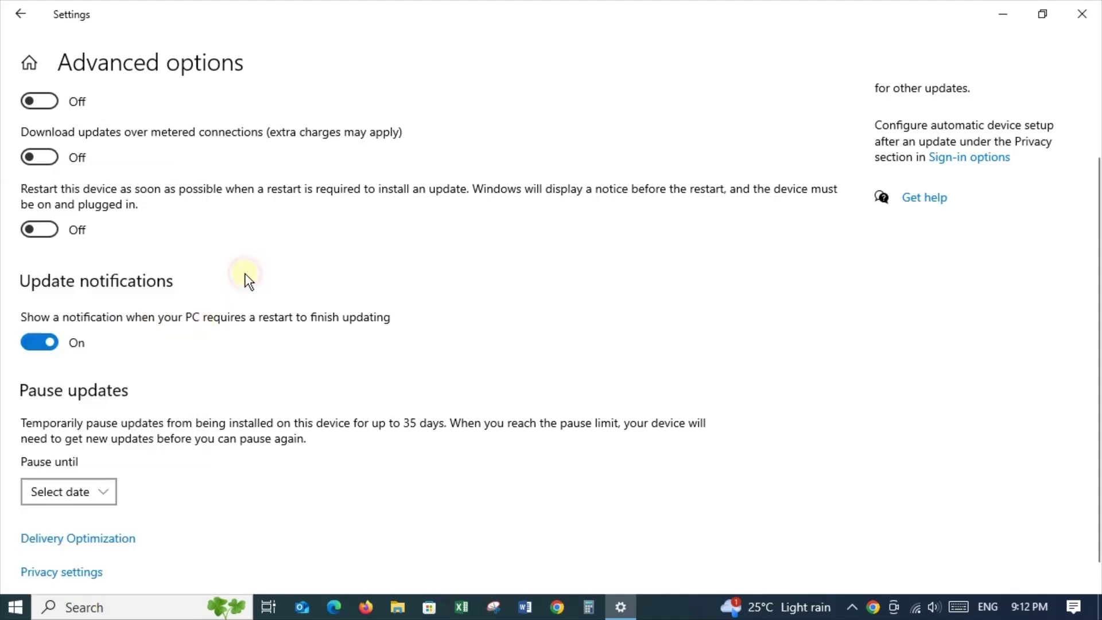
Return to Windows Update, close Settings, and select Wu10Man_Portable.zip on the desktop
{"action": "left_click", "coordinate": [22, 16]}
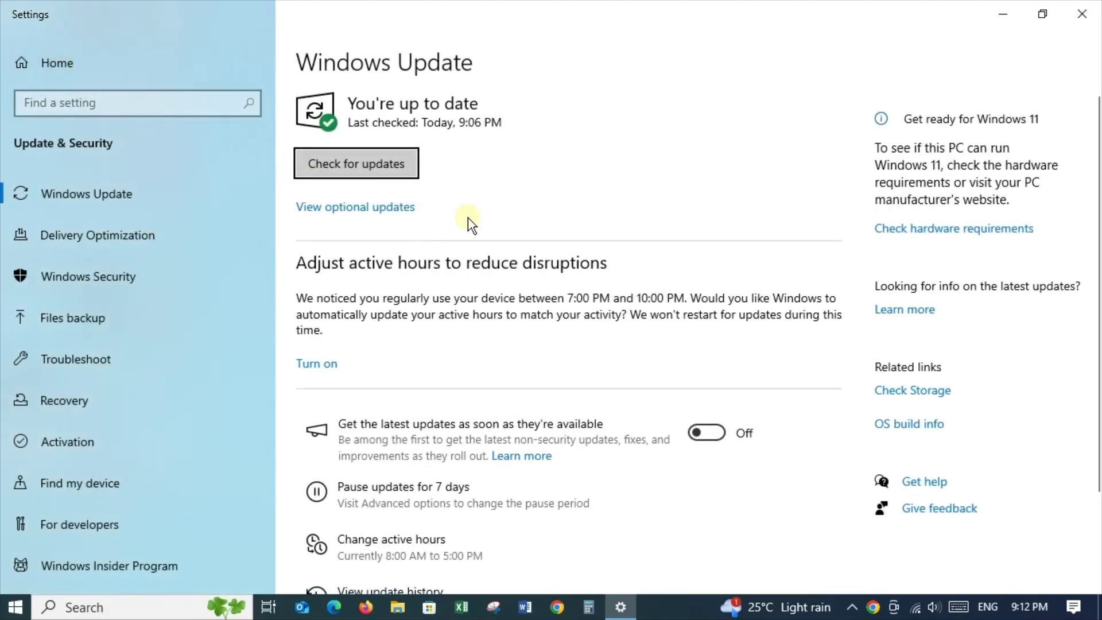
{"action": "left_click", "coordinate": [467, 217]}
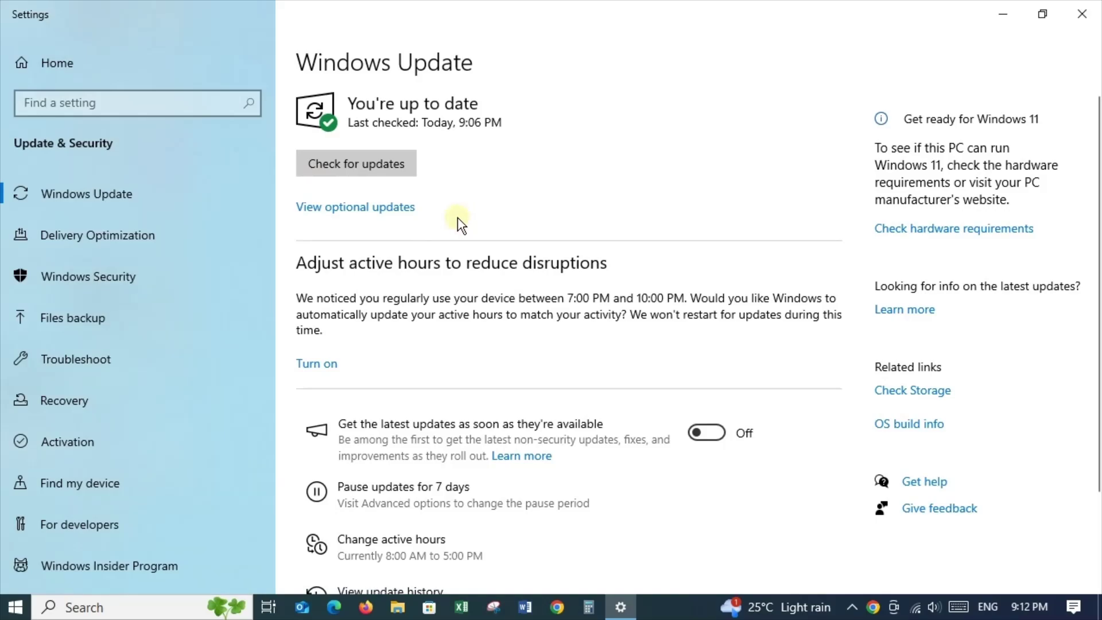
{"action": "key", "text": "alt+F4"}
{"action": "left_click", "coordinate": [673, 164]}
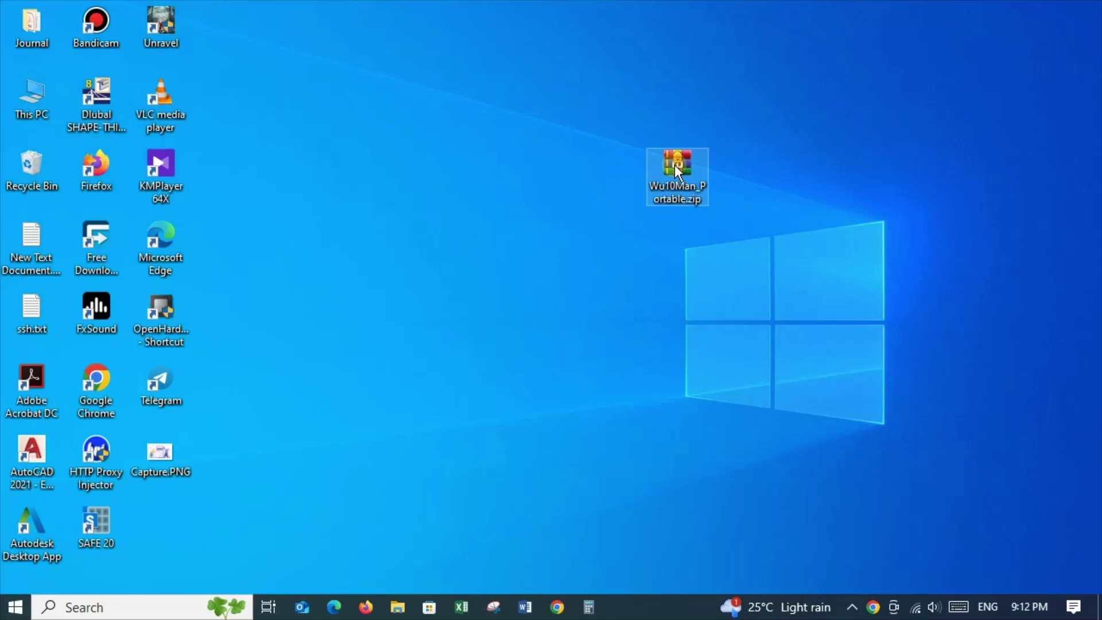
Extract Wu10Man_Portable.zip to a Wu10Man_Portable folder and select Wu10Man.exe inside it
{"action": "right_click", "coordinate": [674, 164]}
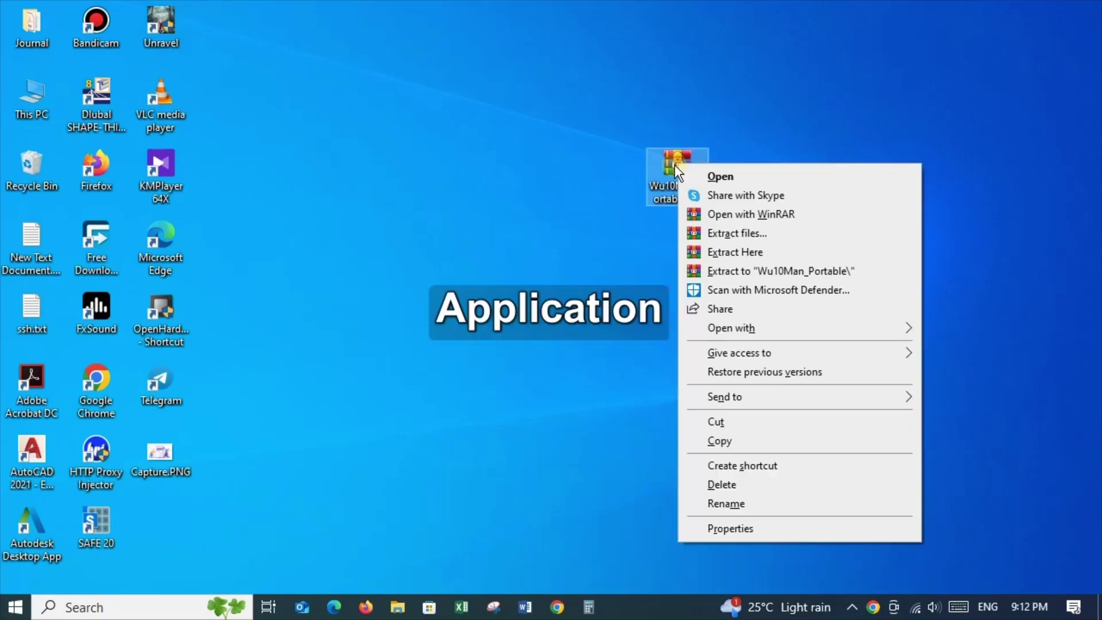
{"action": "left_click", "coordinate": [731, 270]}
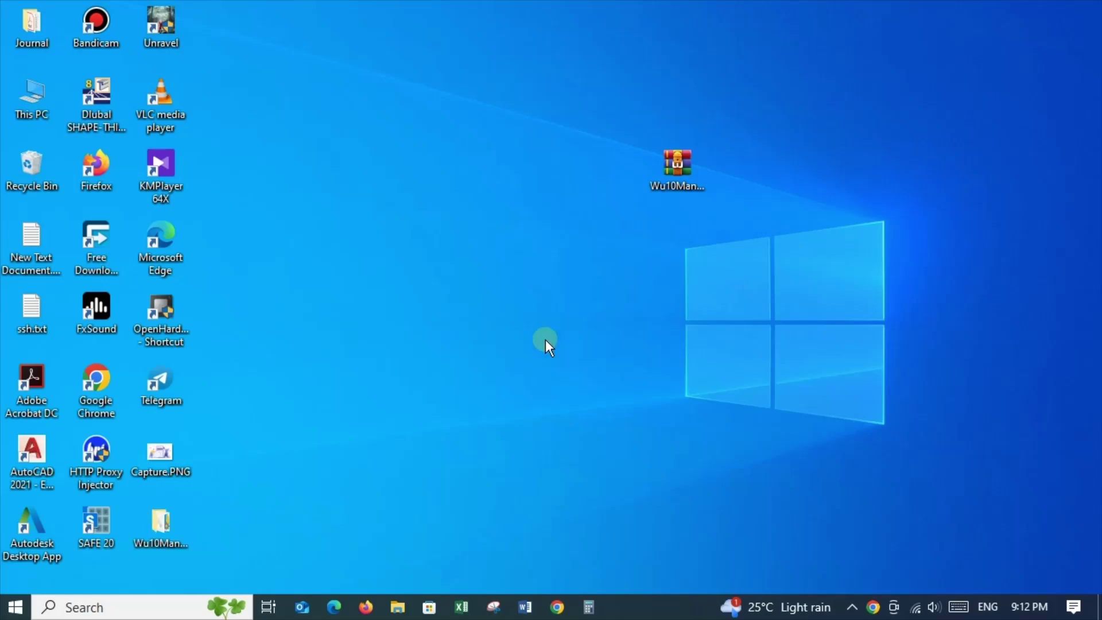
{"action": "double_click", "coordinate": [185, 517]}
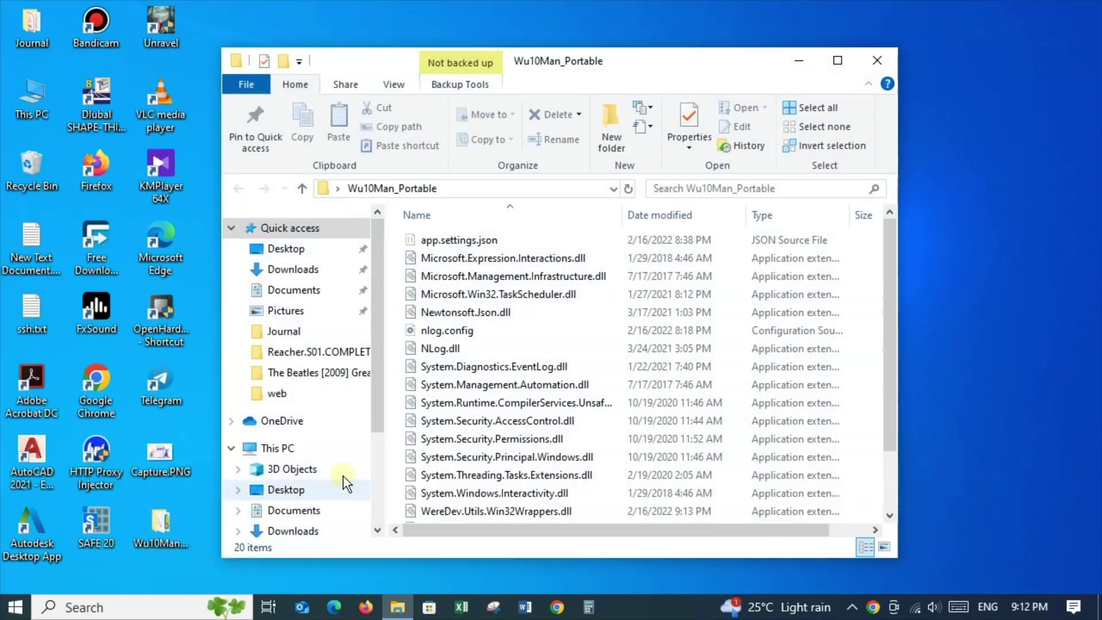
{"action": "scroll", "coordinate": [549, 393], "scroll_direction": "down", "scroll_amount": 2}
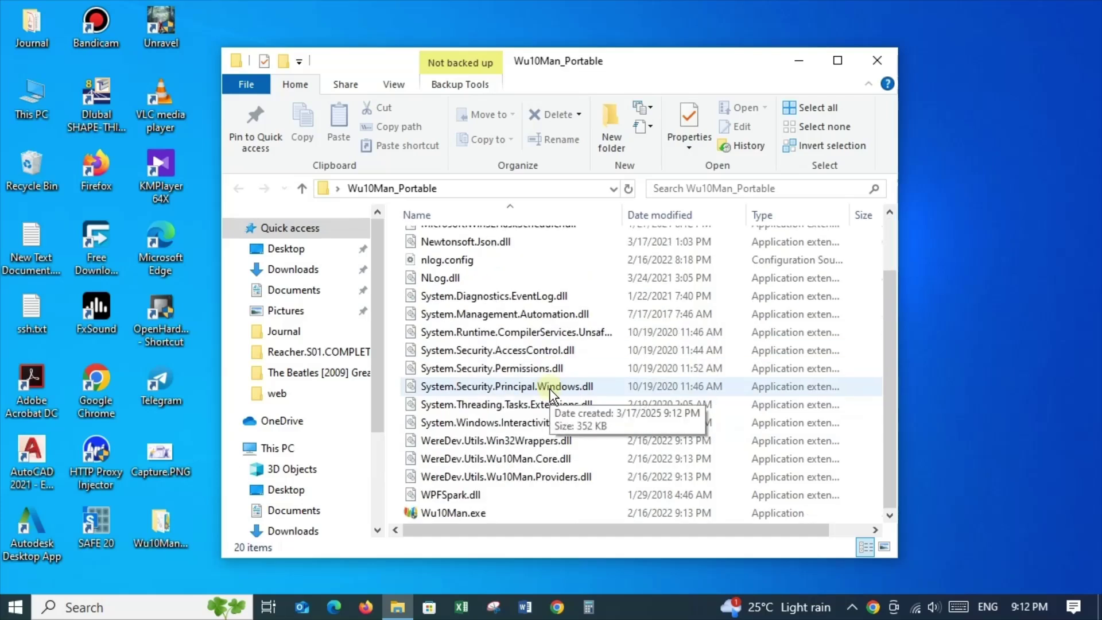
{"action": "left_click", "coordinate": [432, 514]}
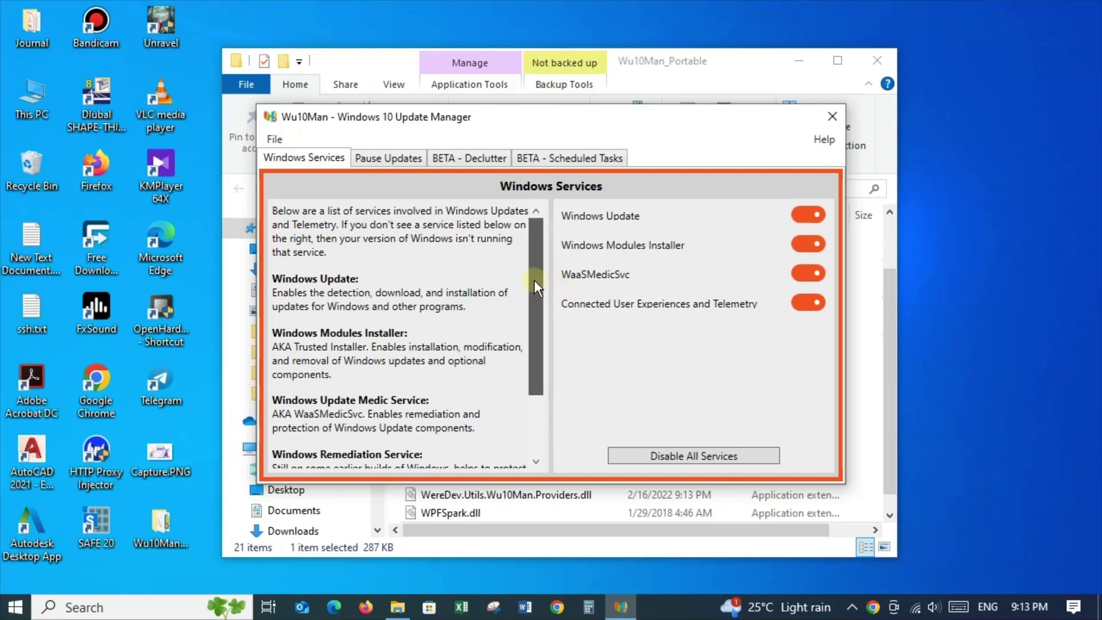
Switch Wu10Man to its Pause Updates page
{"action": "left_click_drag", "start_coordinate": [534, 280], "coordinate": [573, 163]}
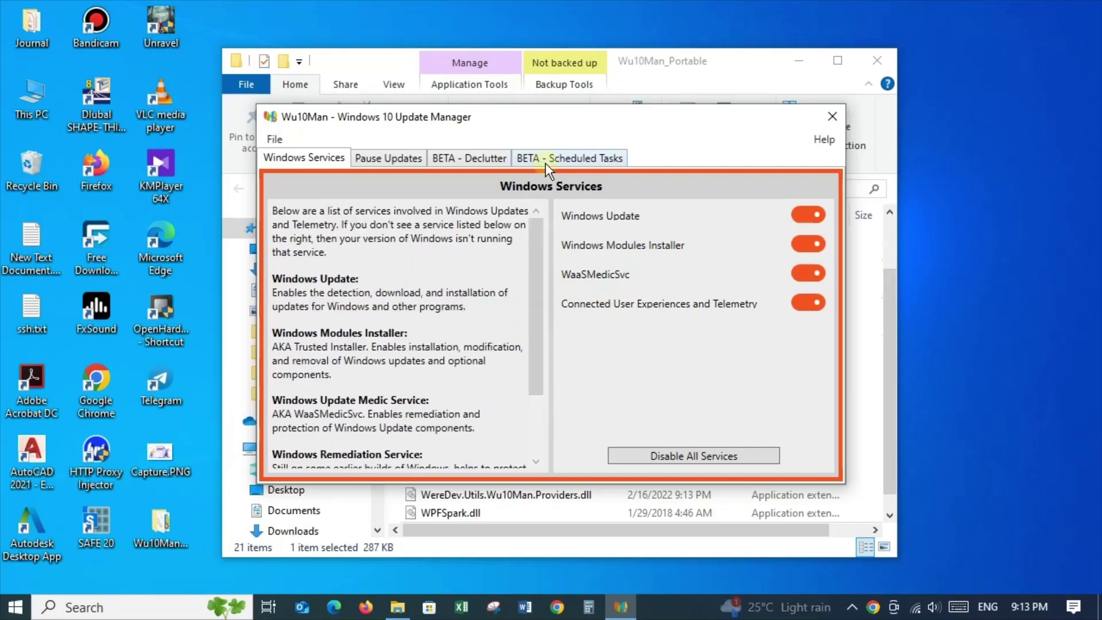
{"action": "left_click", "coordinate": [413, 157]}
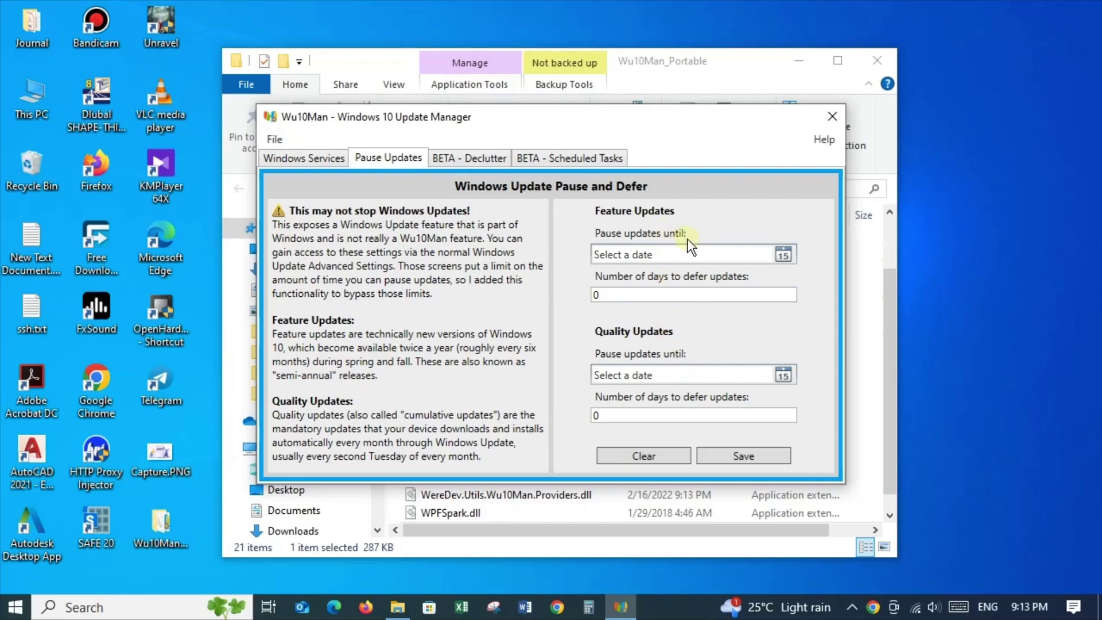
Set the Feature Updates pause date to May 31, 2025
{"action": "left_click", "coordinate": [781, 253]}
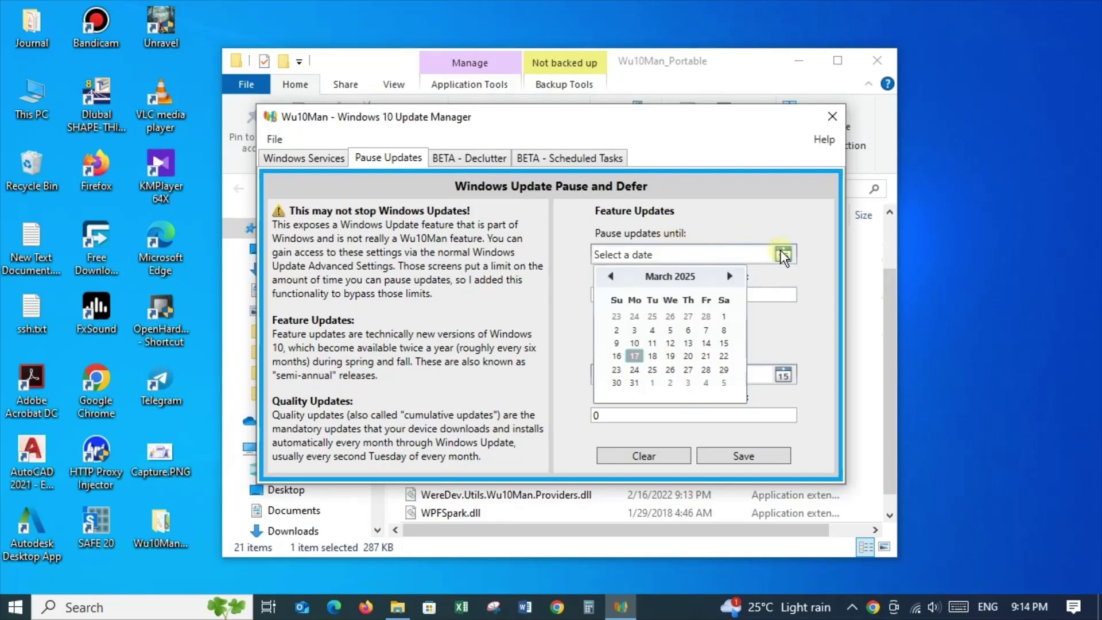
{"action": "left_click", "coordinate": [728, 276]}
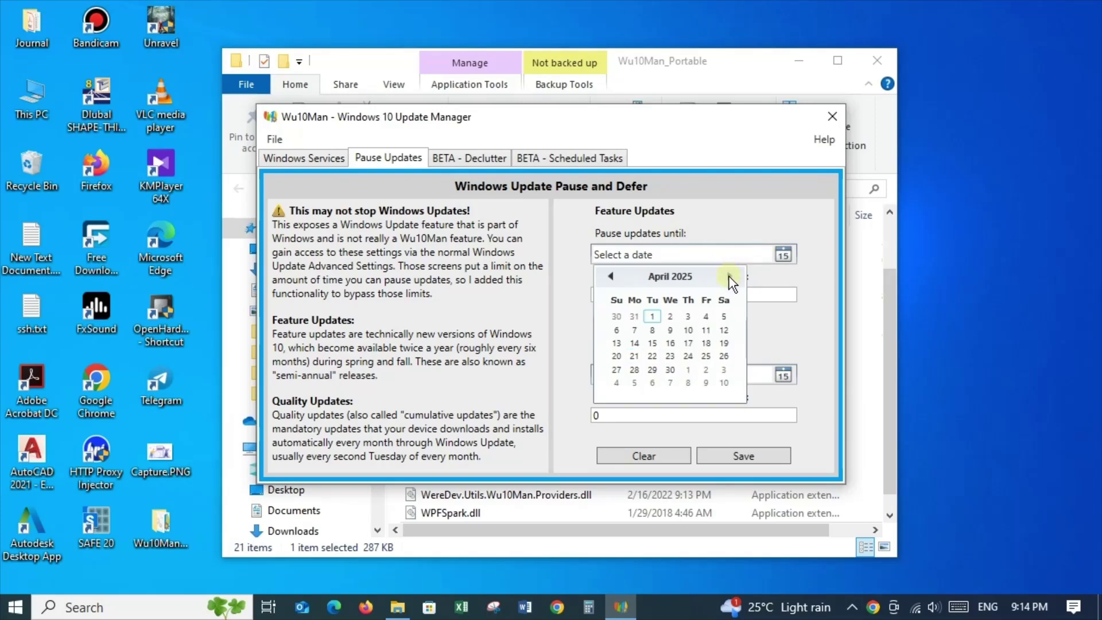
{"action": "left_click", "coordinate": [728, 276]}
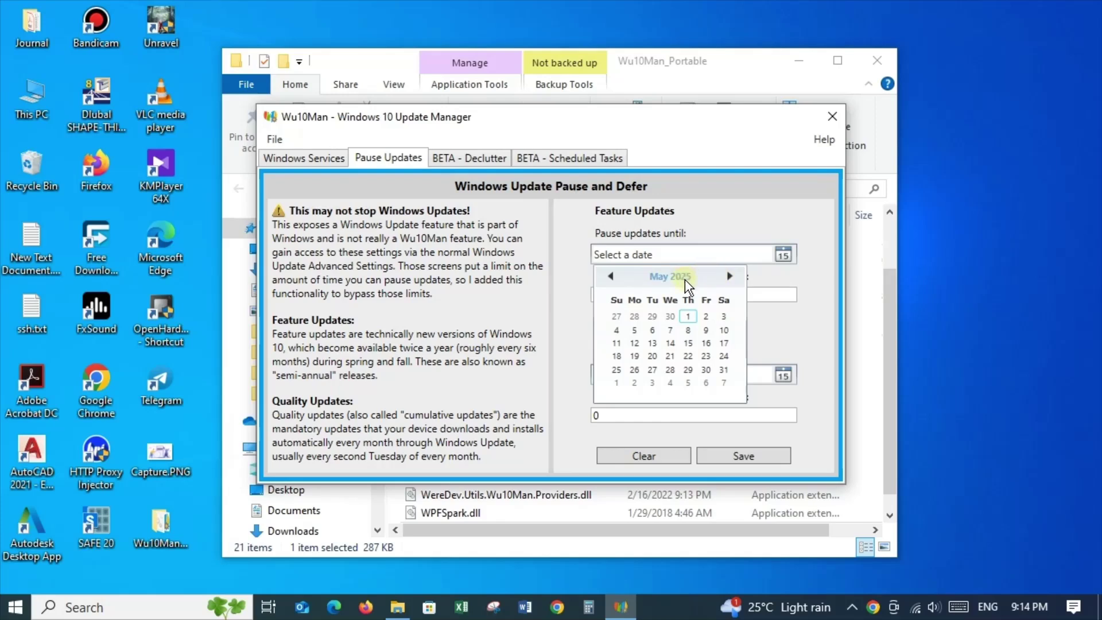
{"action": "left_click", "coordinate": [723, 373]}
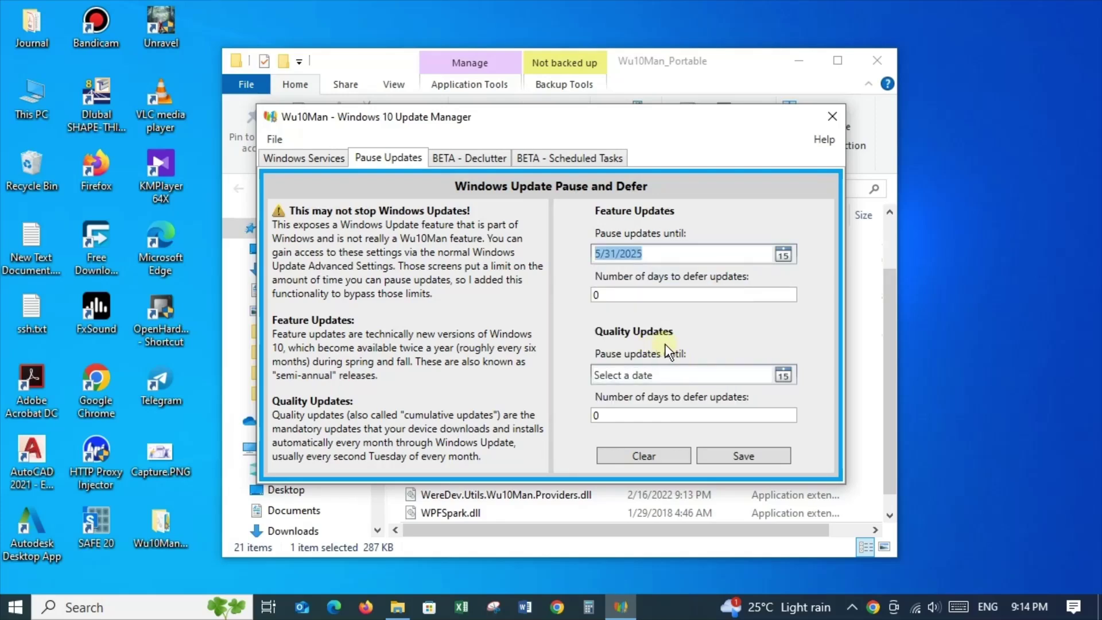
Set the Quality Updates pause date to May 31, 2025 and save the settings
{"action": "left_click", "coordinate": [781, 375]}
{"action": "left_click", "coordinate": [736, 397]}
{"action": "left_click", "coordinate": [737, 398]}
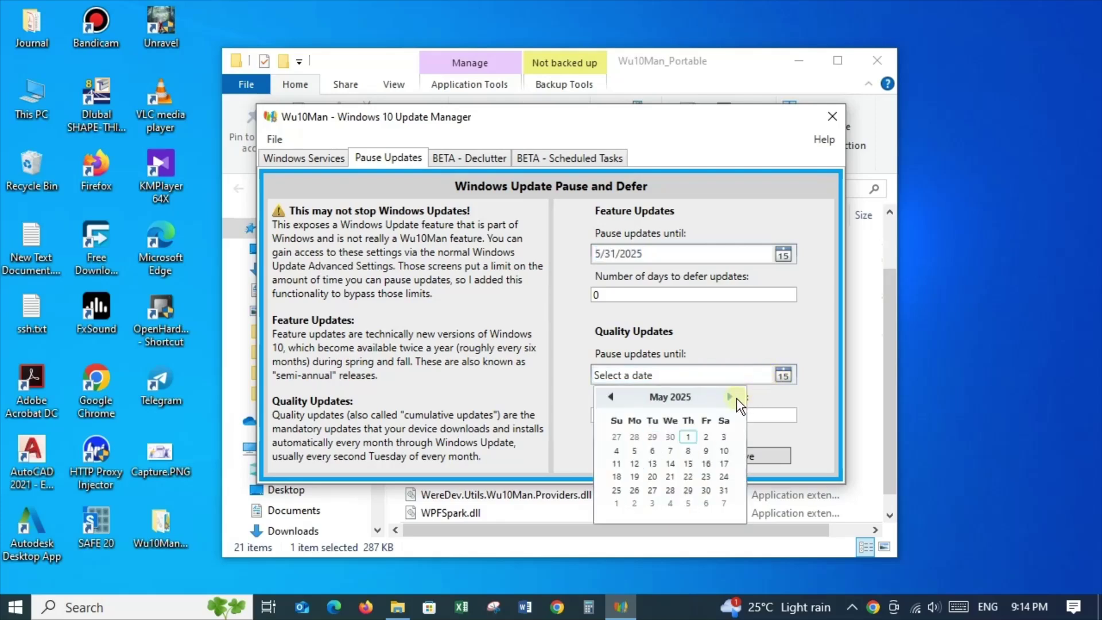
{"action": "left_click", "coordinate": [724, 491]}
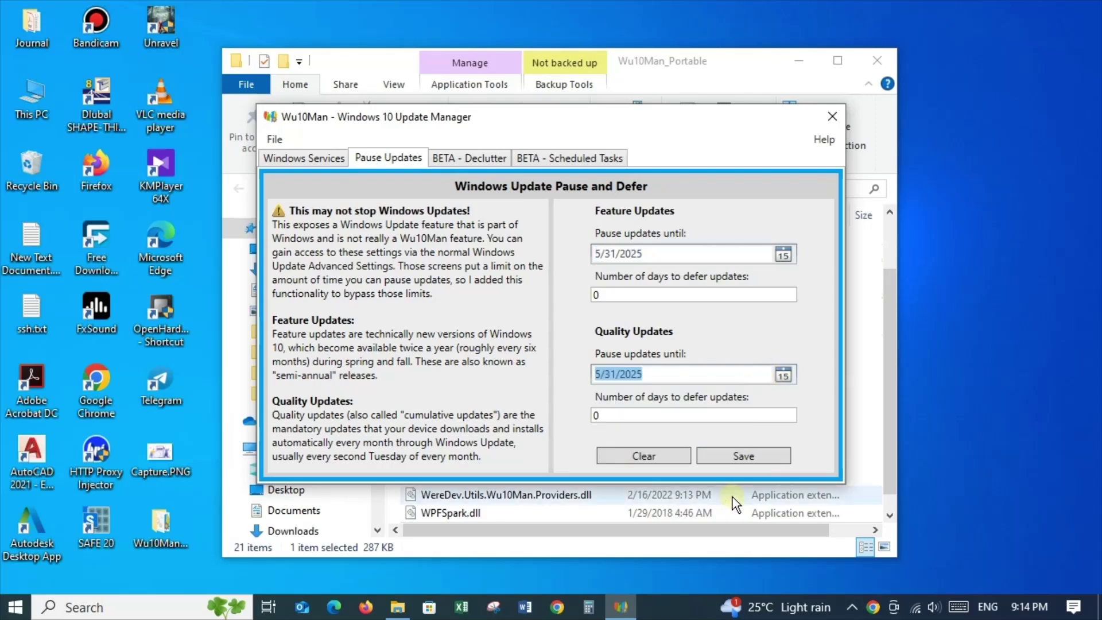
{"action": "left_click", "coordinate": [738, 452]}
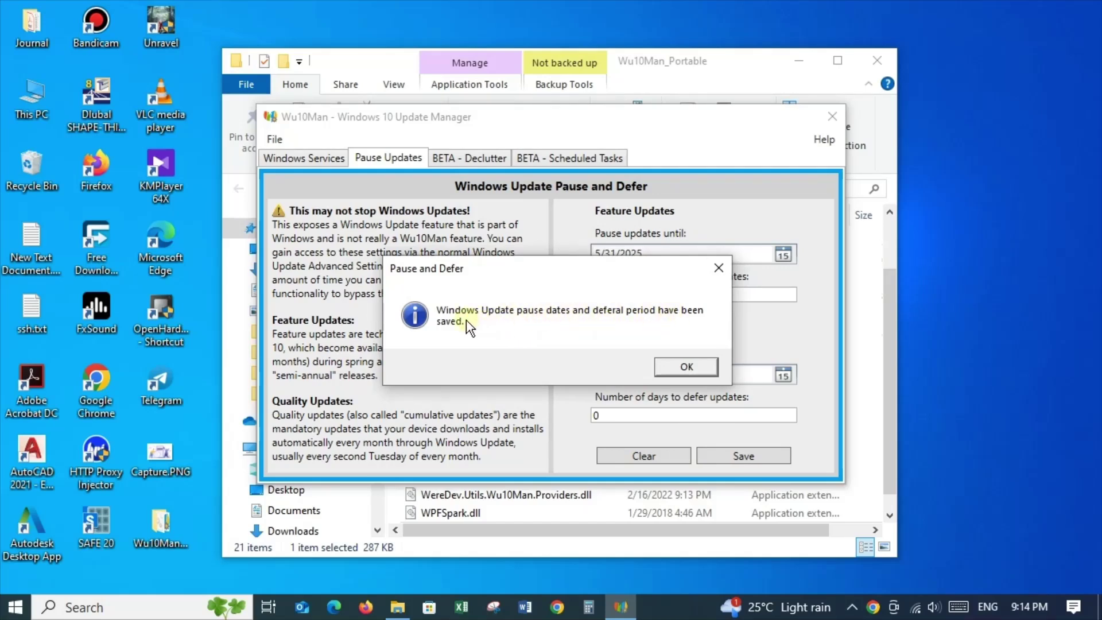
{"action": "left_click", "coordinate": [669, 366]}
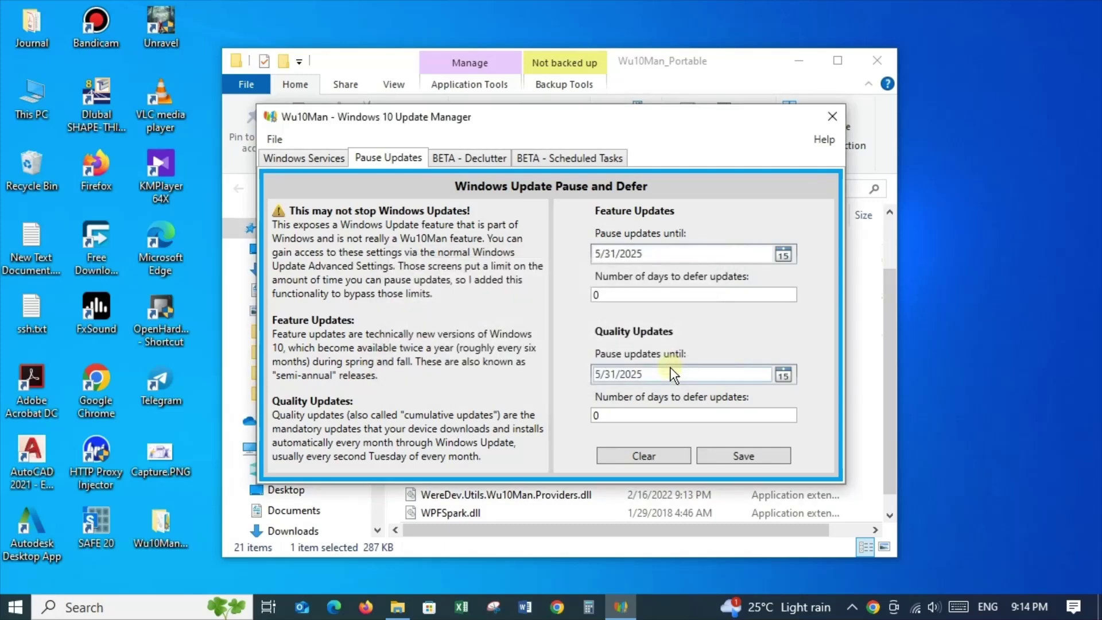
Open Windows Update in Settings from a Start search for 'up' to verify the pause
{"action": "left_click", "coordinate": [15, 607]}
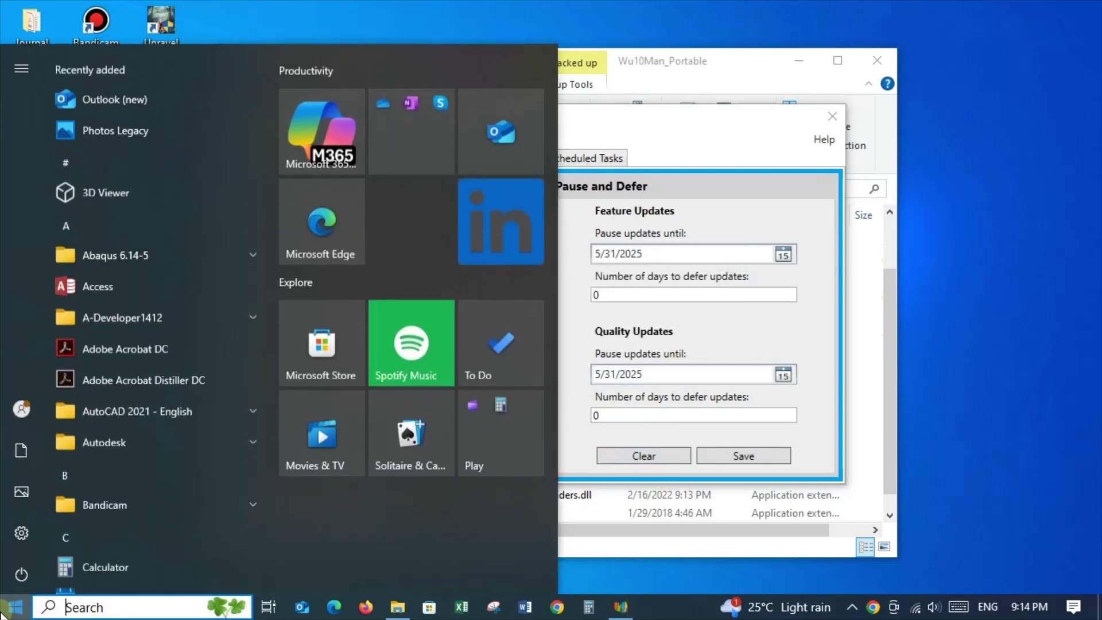
{"action": "type", "text": "up"}
{"action": "key", "text": "Return"}
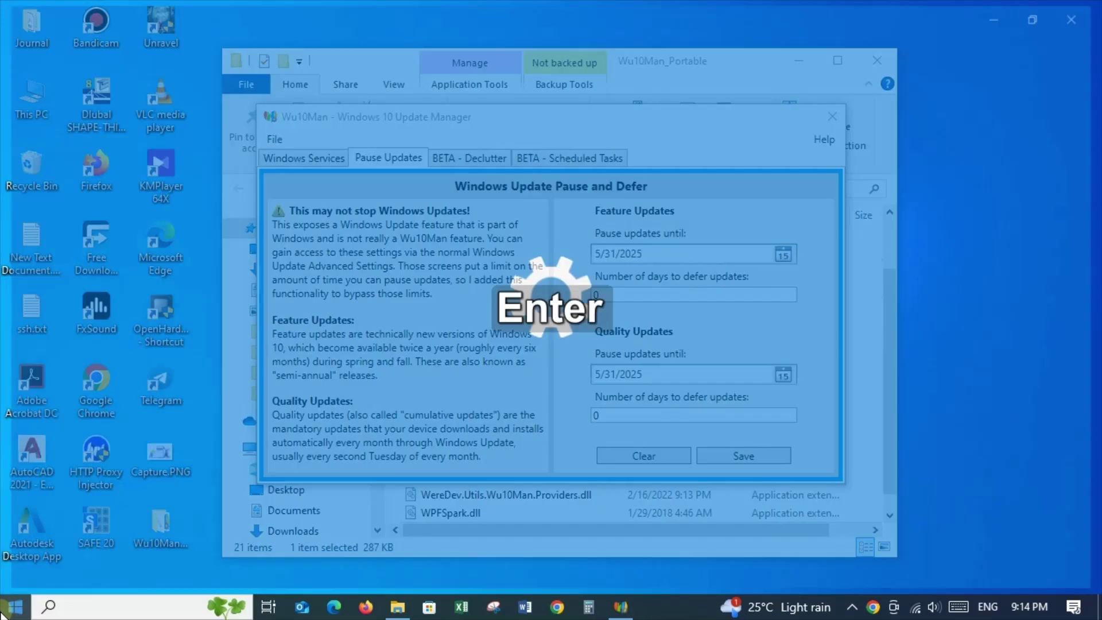